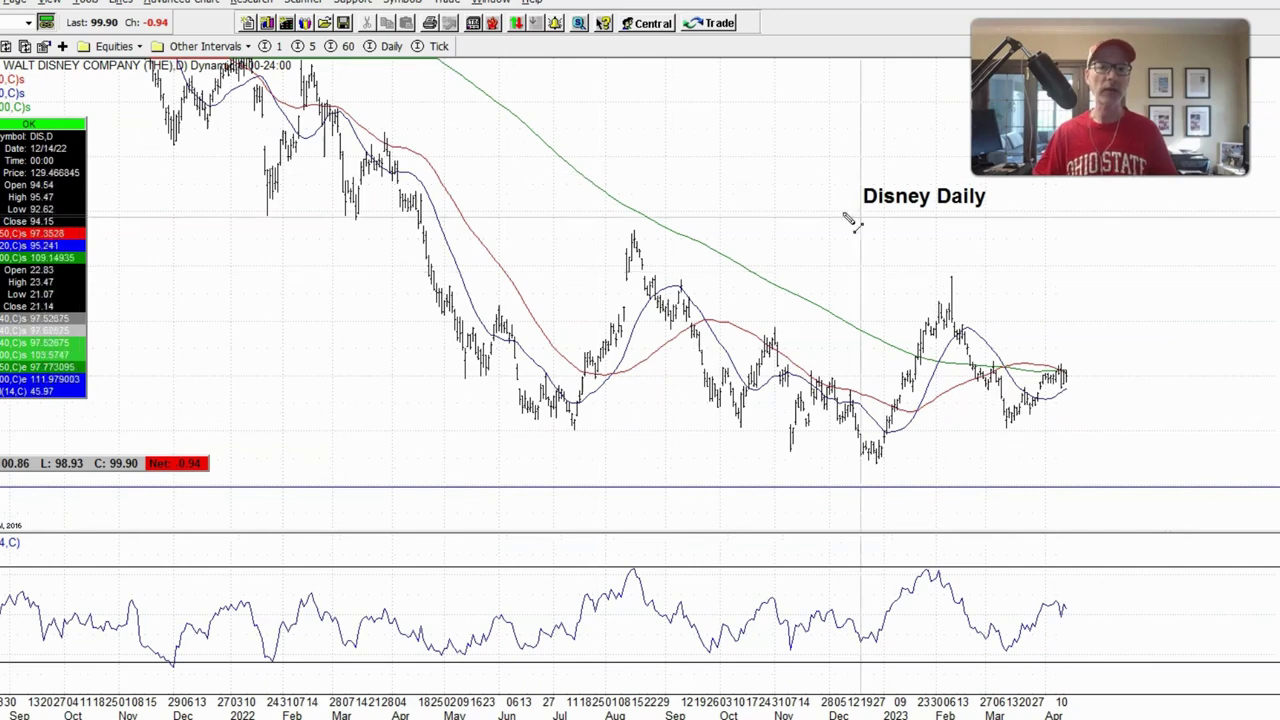
Draw a downtrend line from the February high and an uptrend line from the March low, meeting at the April bars.
left_click_drag(949, 278, 1076, 376)
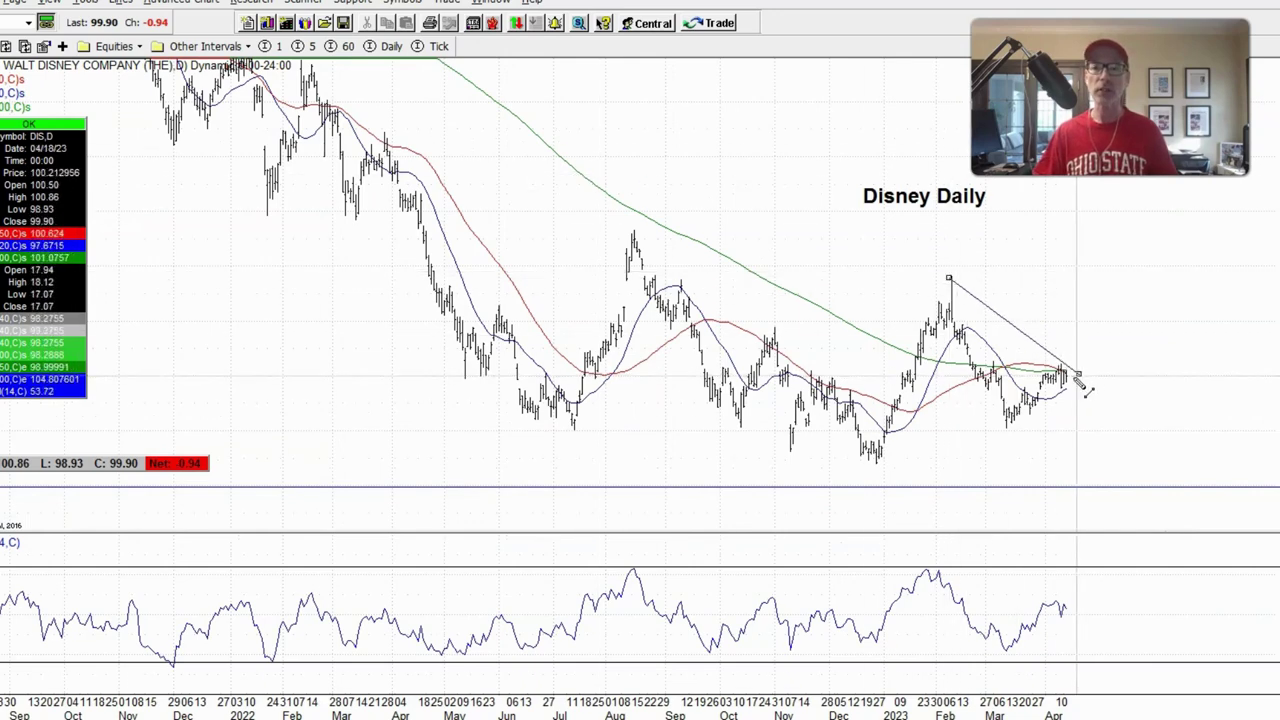
left_click_drag(1006, 427, 1076, 376)
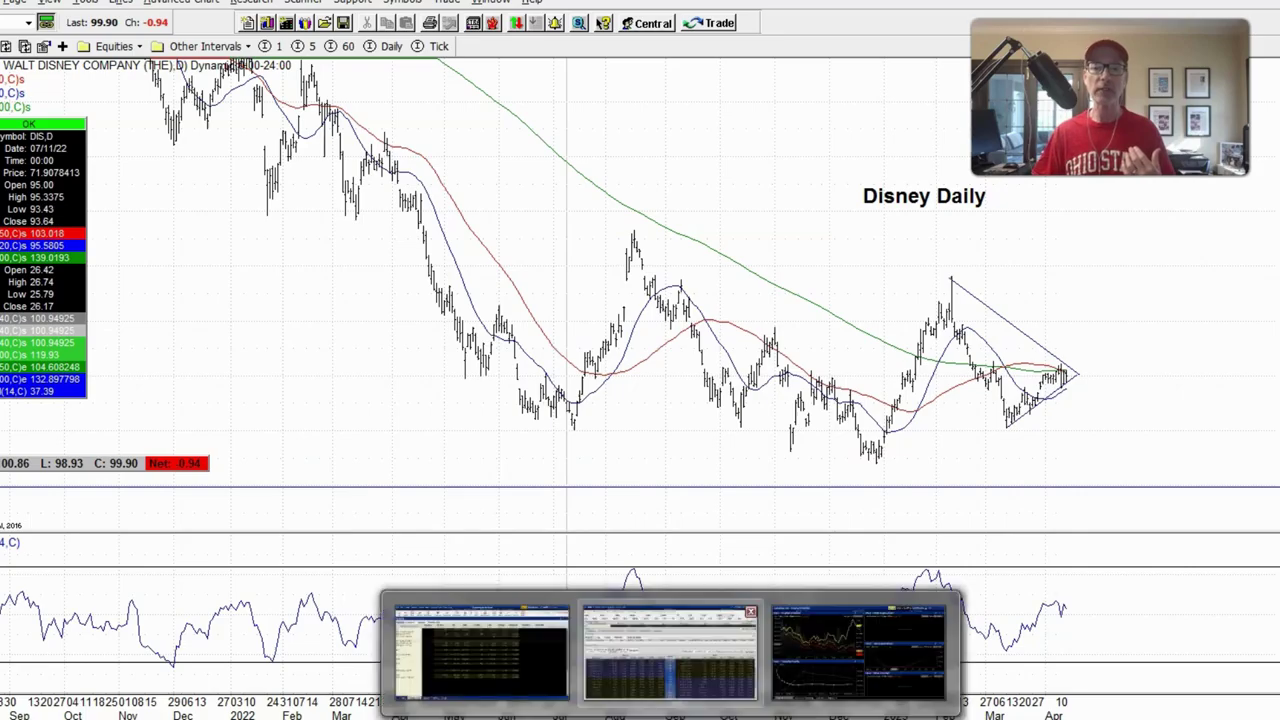
Switch away from the Disney chart to another window from the taskbar.
left_click(671, 651)
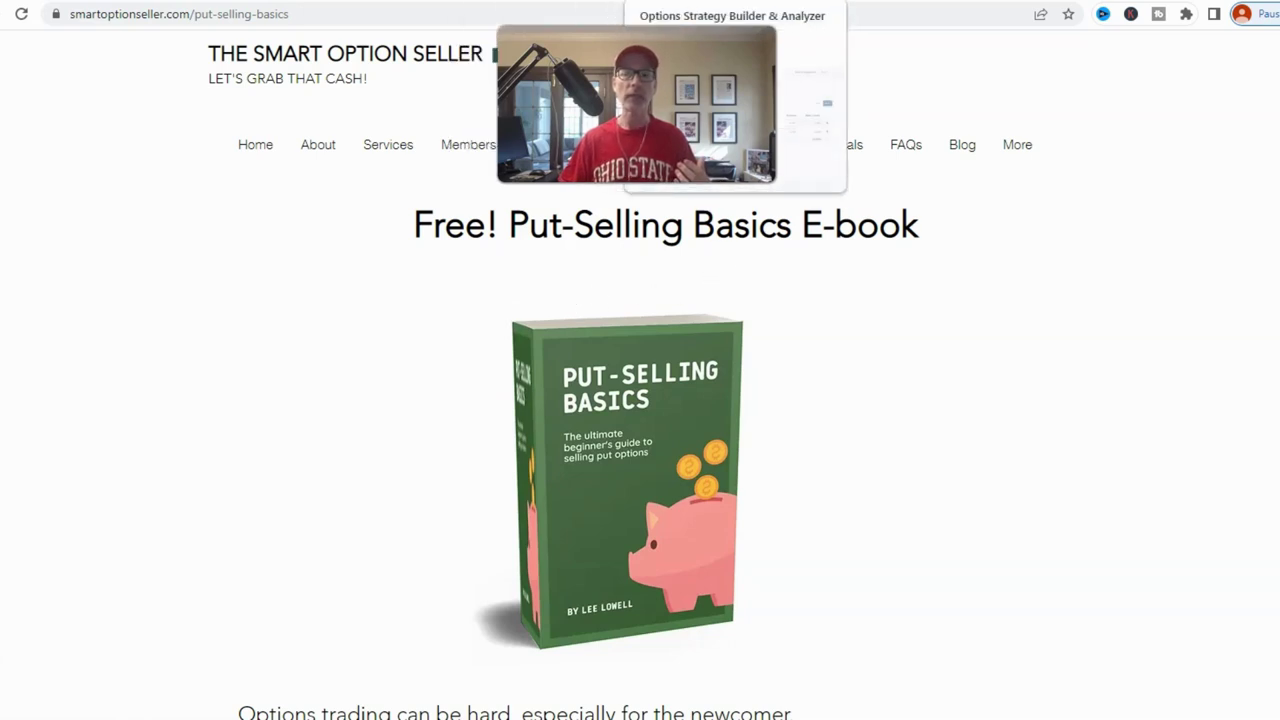
On the Options Strategy Builder page, inspect the long straddle's V-shaped Today and At Expiry P/L curves, lowest at 100.
left_click(880, 1)
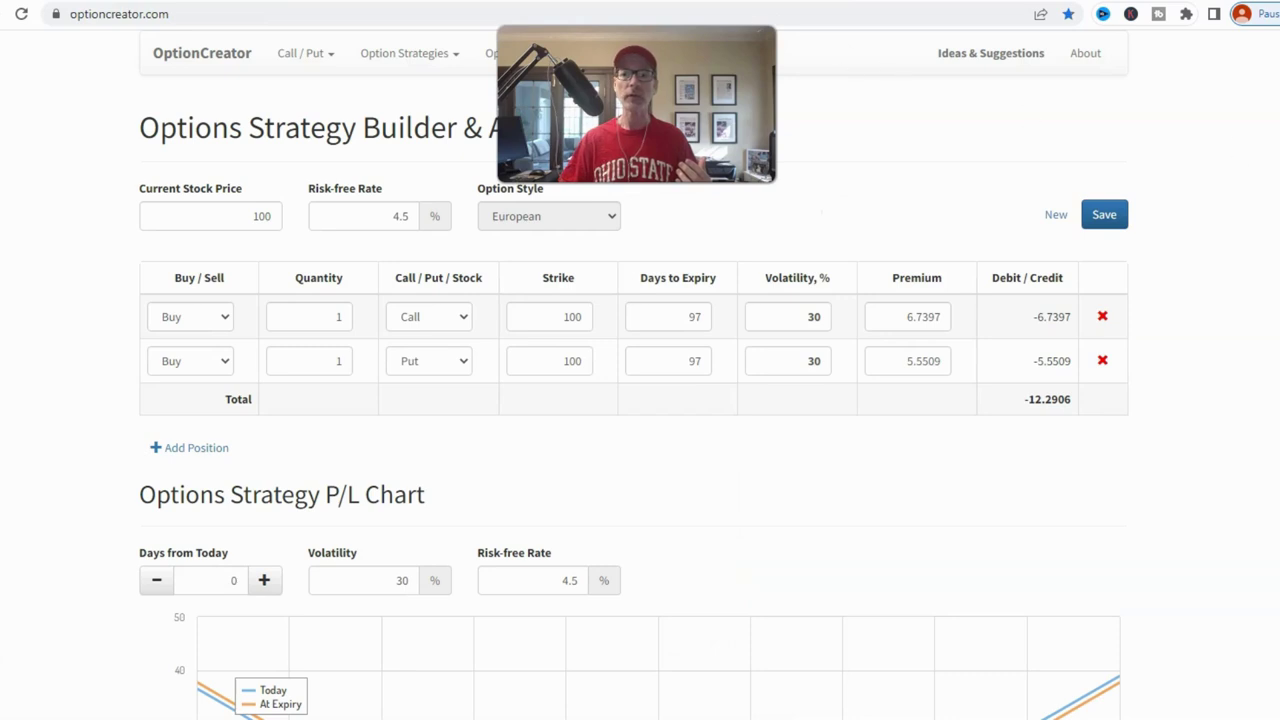
scroll(640, 400, "down", 3)
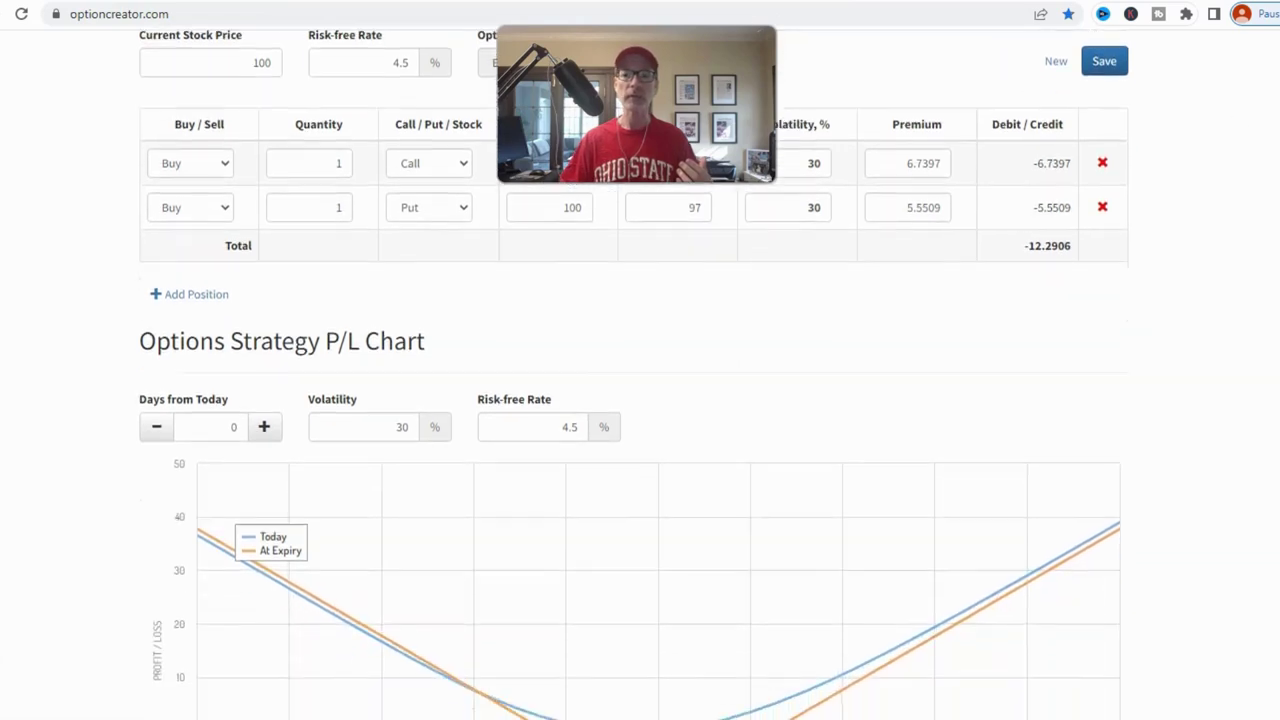
scroll(640, 400, "up", 3)
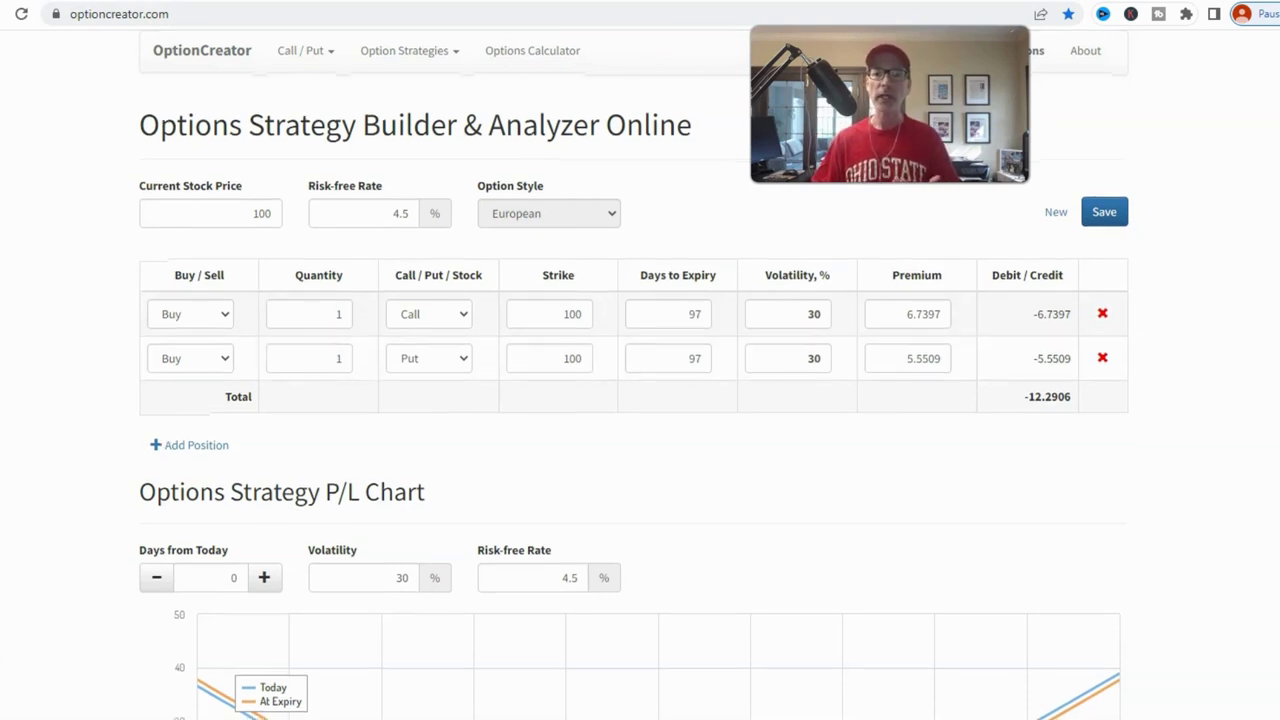
scroll(788, 343, "down", 3)
scroll(634, 375, "down", 1)
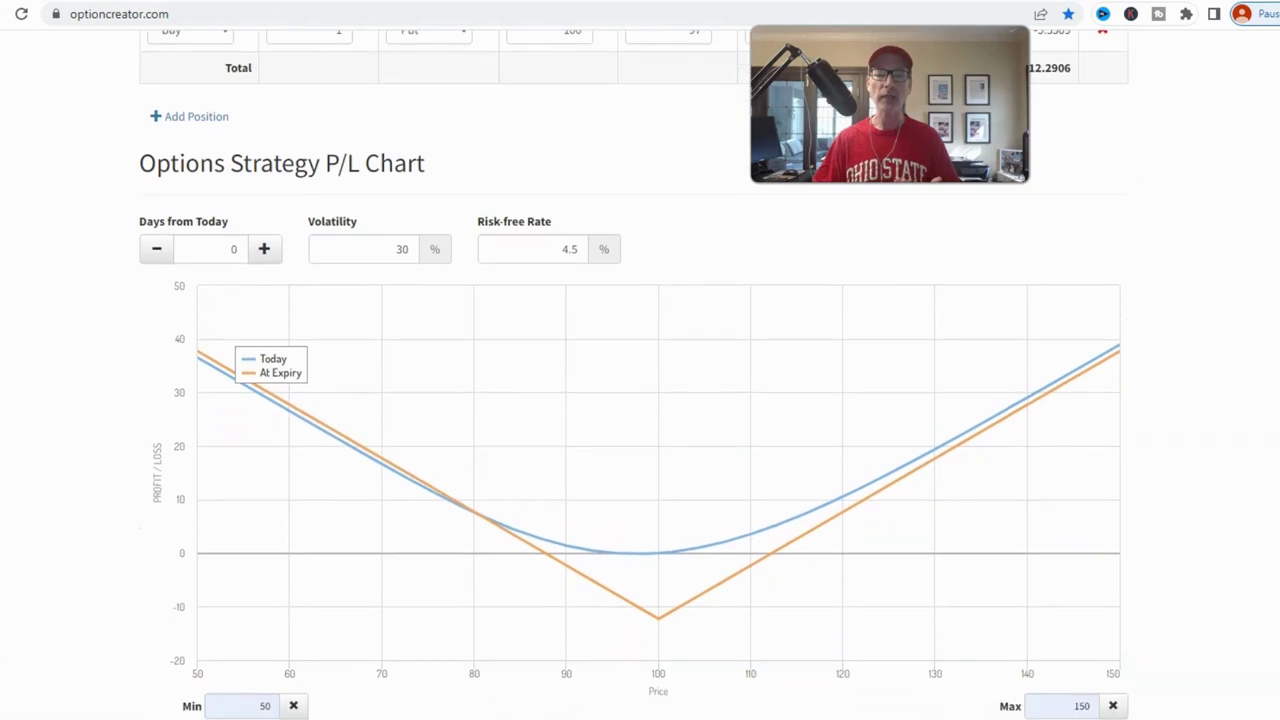
scroll(634, 400, "down", 2)
scroll(634, 400, "up", 4)
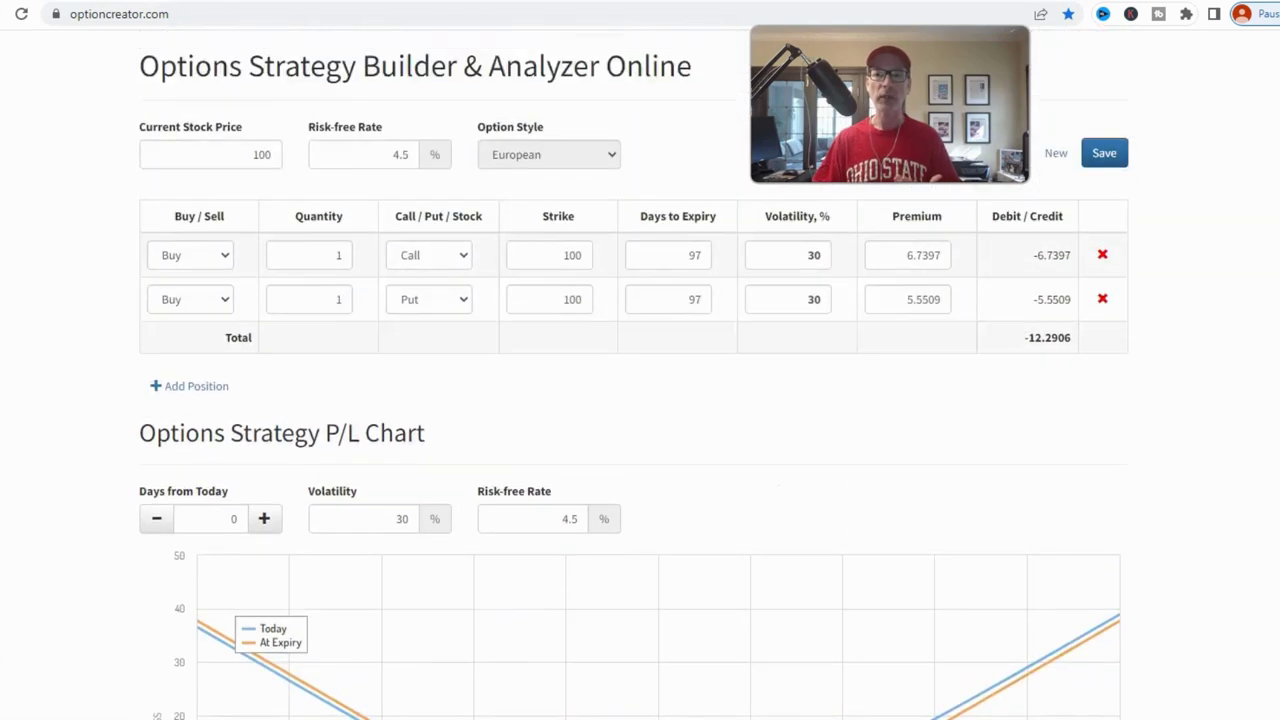
scroll(640, 400, "up", 1)
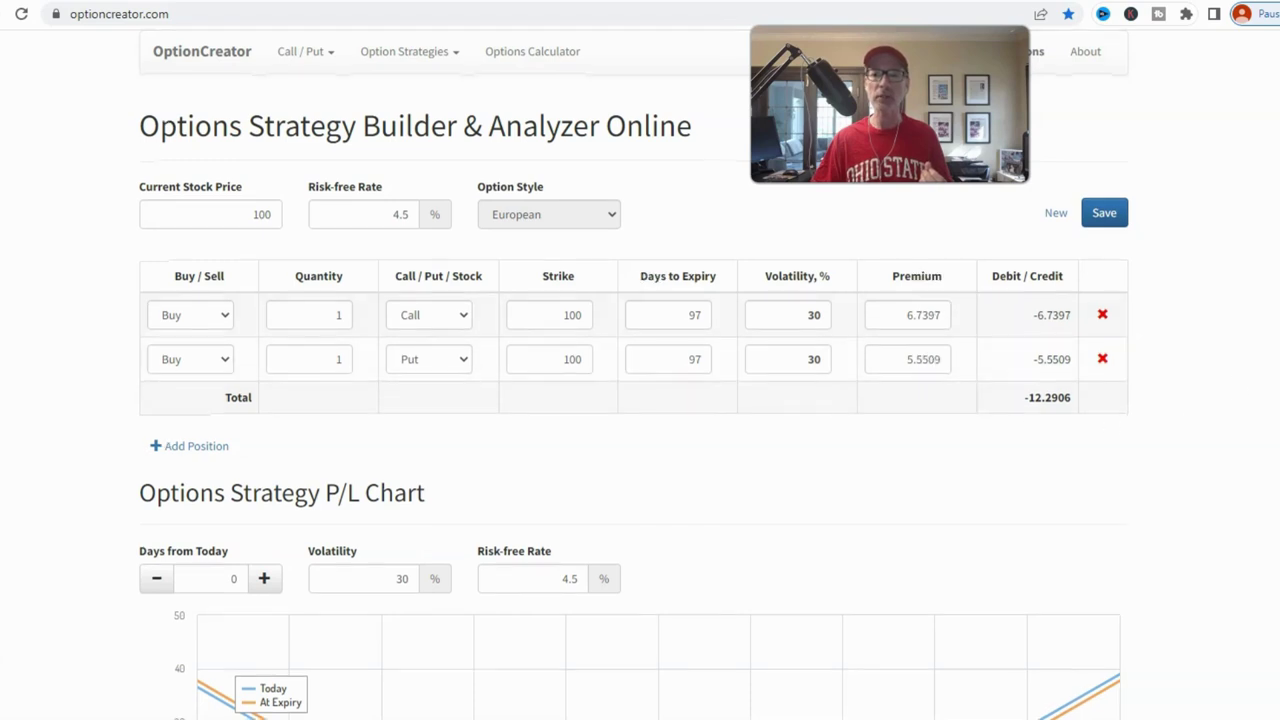
scroll(1108, 324, "down", 1)
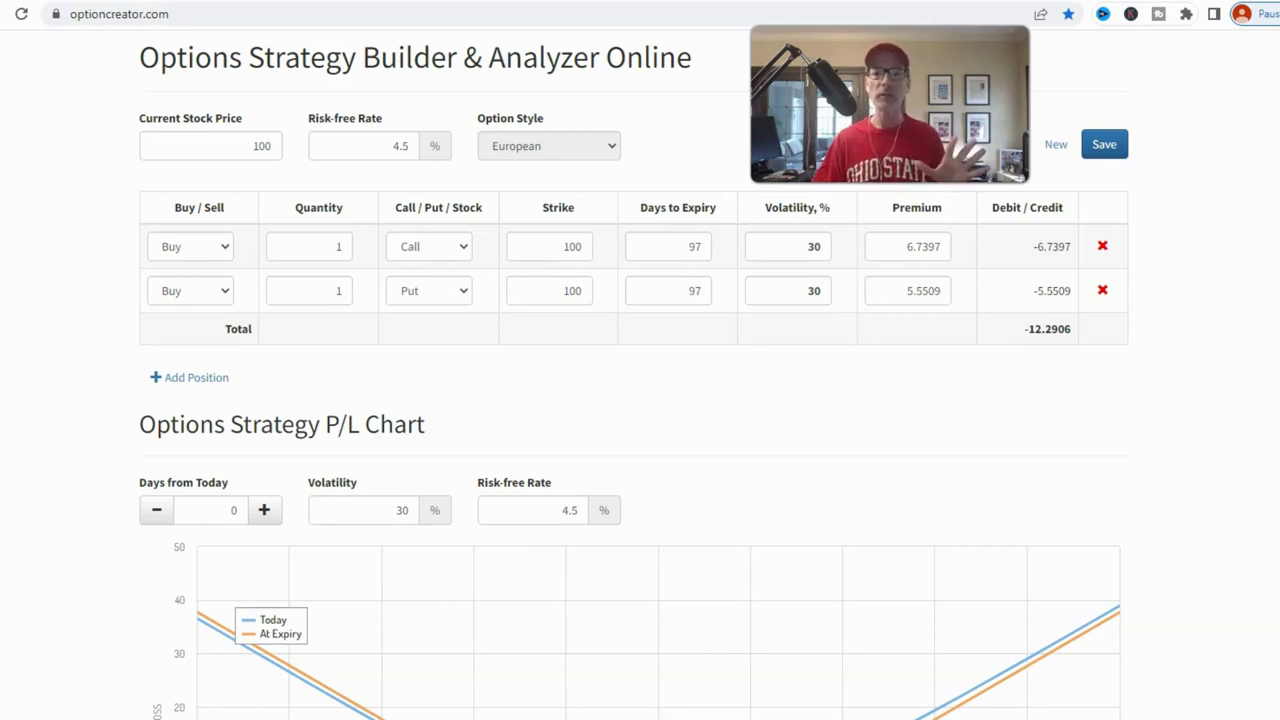
scroll(640, 400, "down", 2)
scroll(640, 400, "down", 3)
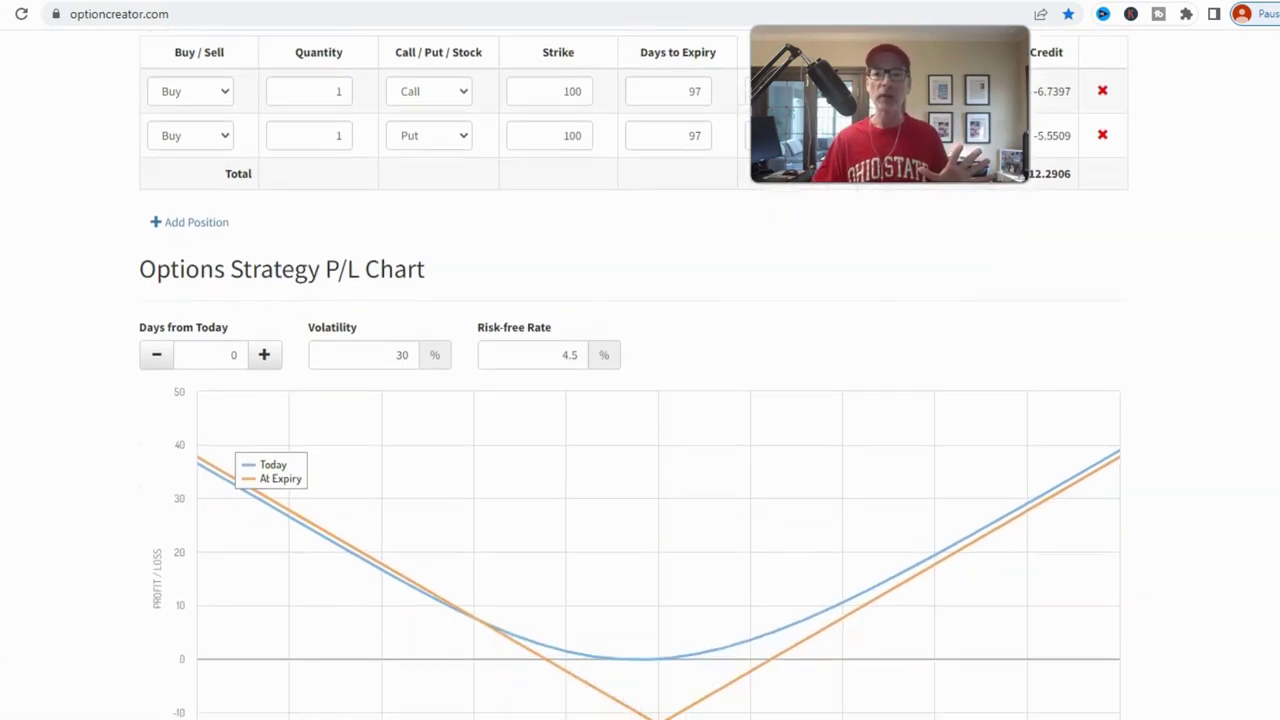
scroll(640, 400, "up", 1)
scroll(530, 160, "up", 1)
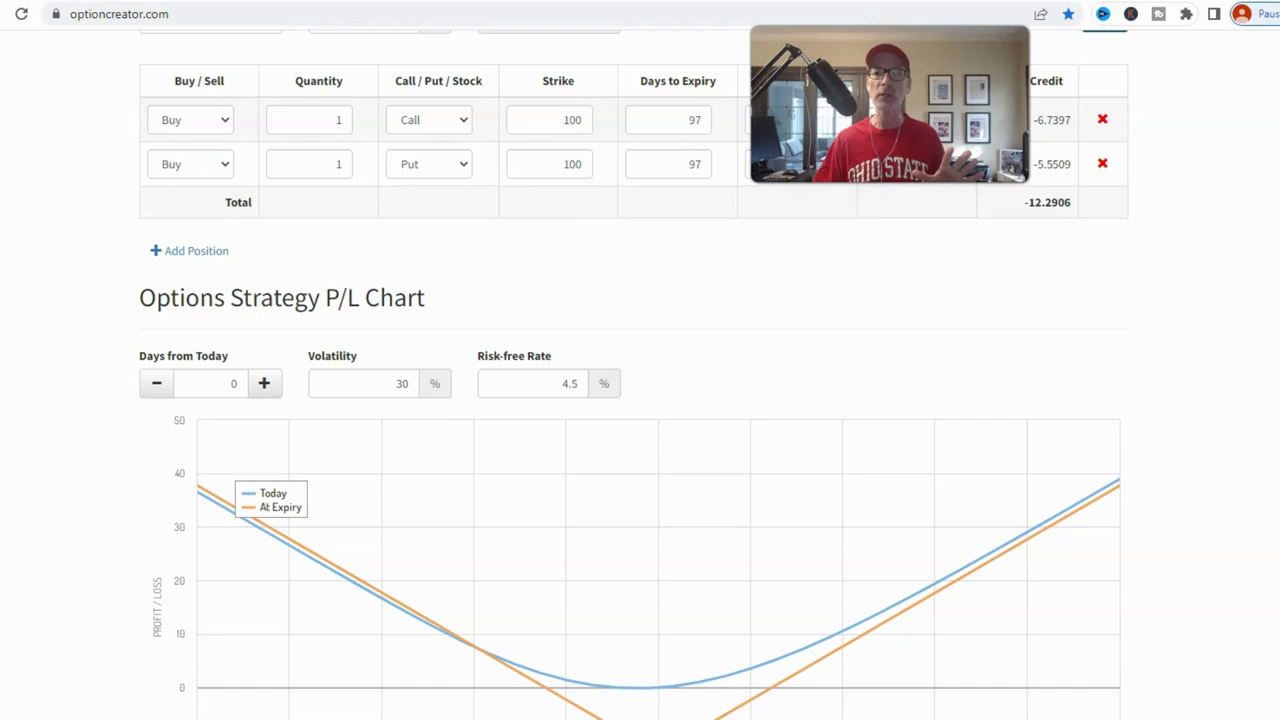
scroll(858, 268, "up", 3)
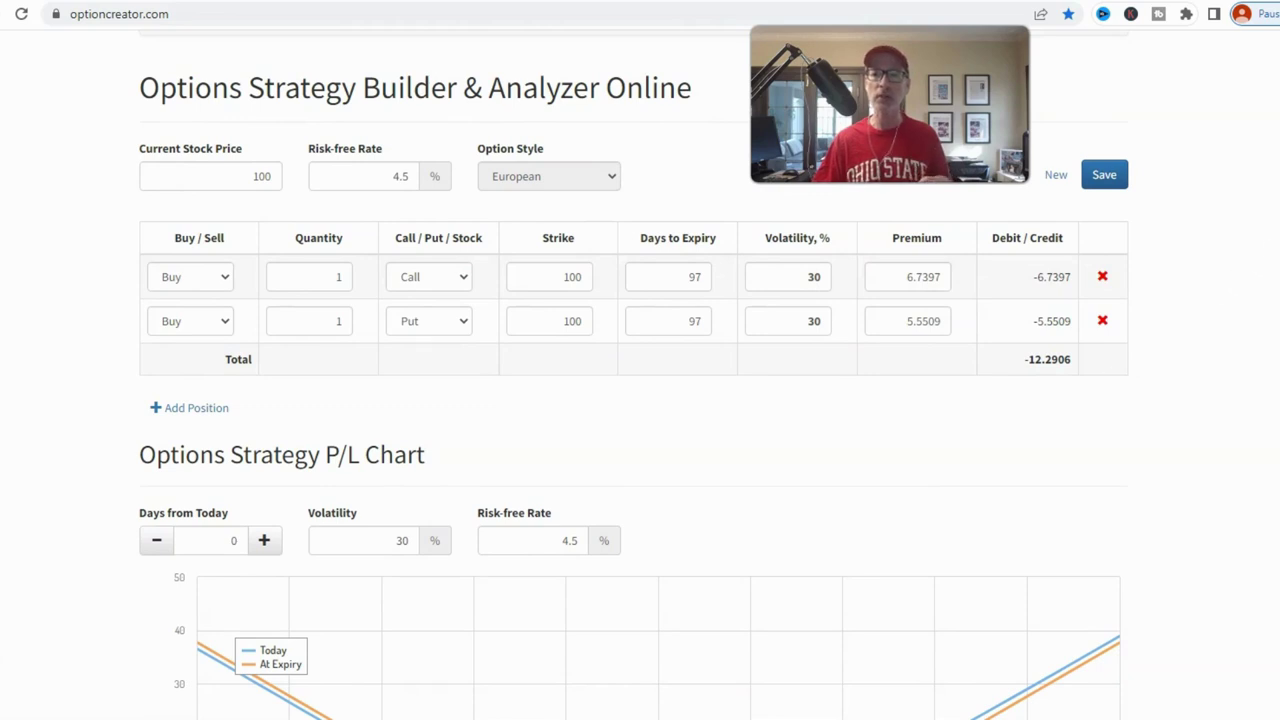
scroll(1272, 253, "down", 1)
scroll(1214, 400, "down", 4)
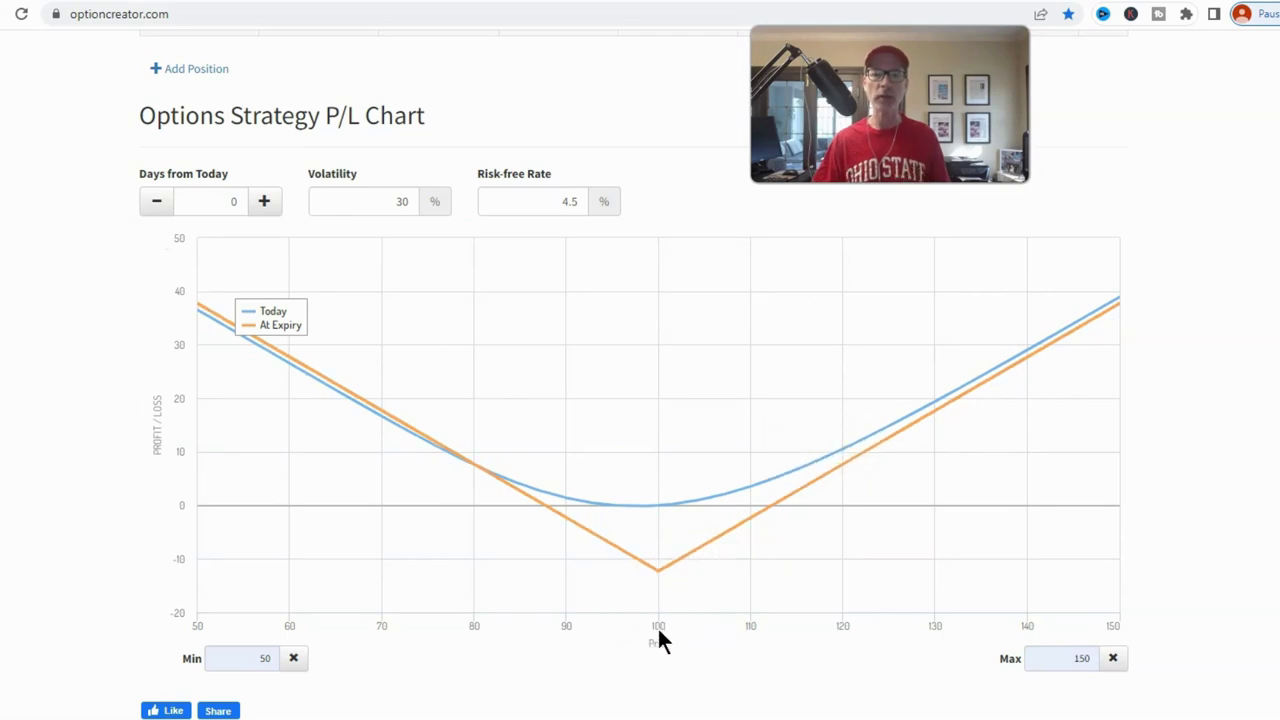
mouse_move(664, 600)
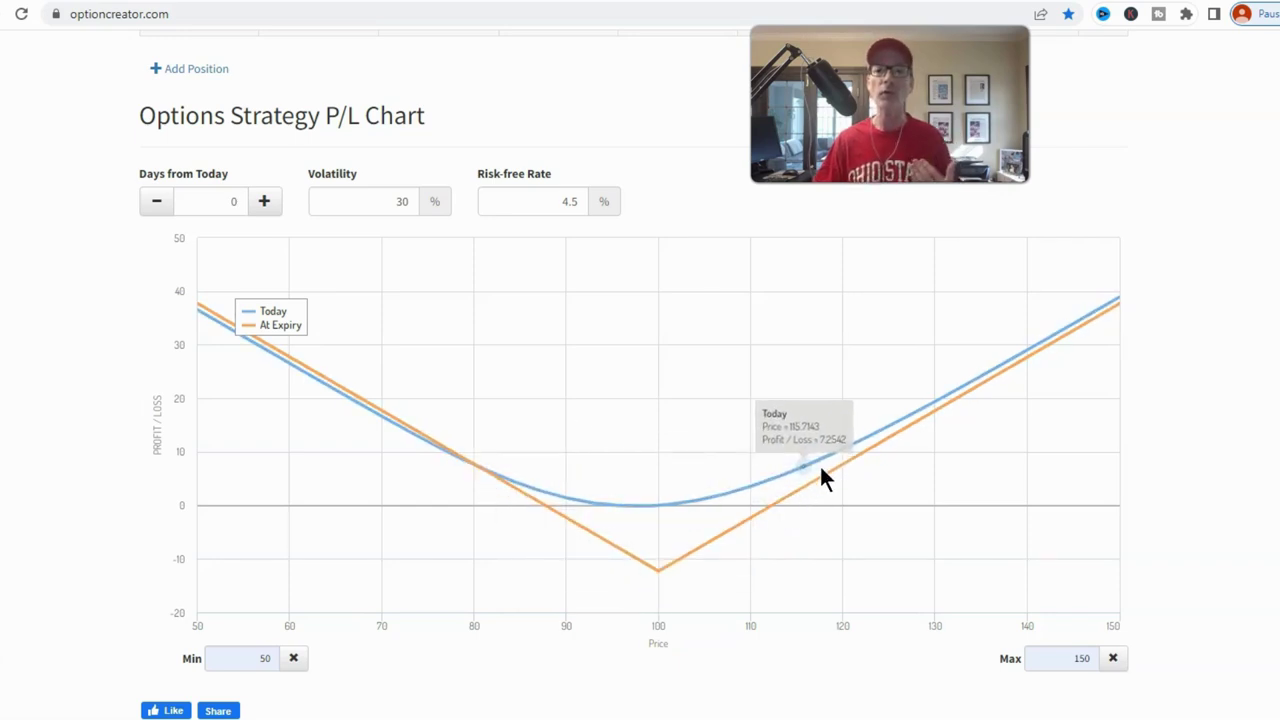
Change the call strike to 110 and the put strike to 90, a strangle with a -4.8765 debit.
scroll(640, 400, "up", 3)
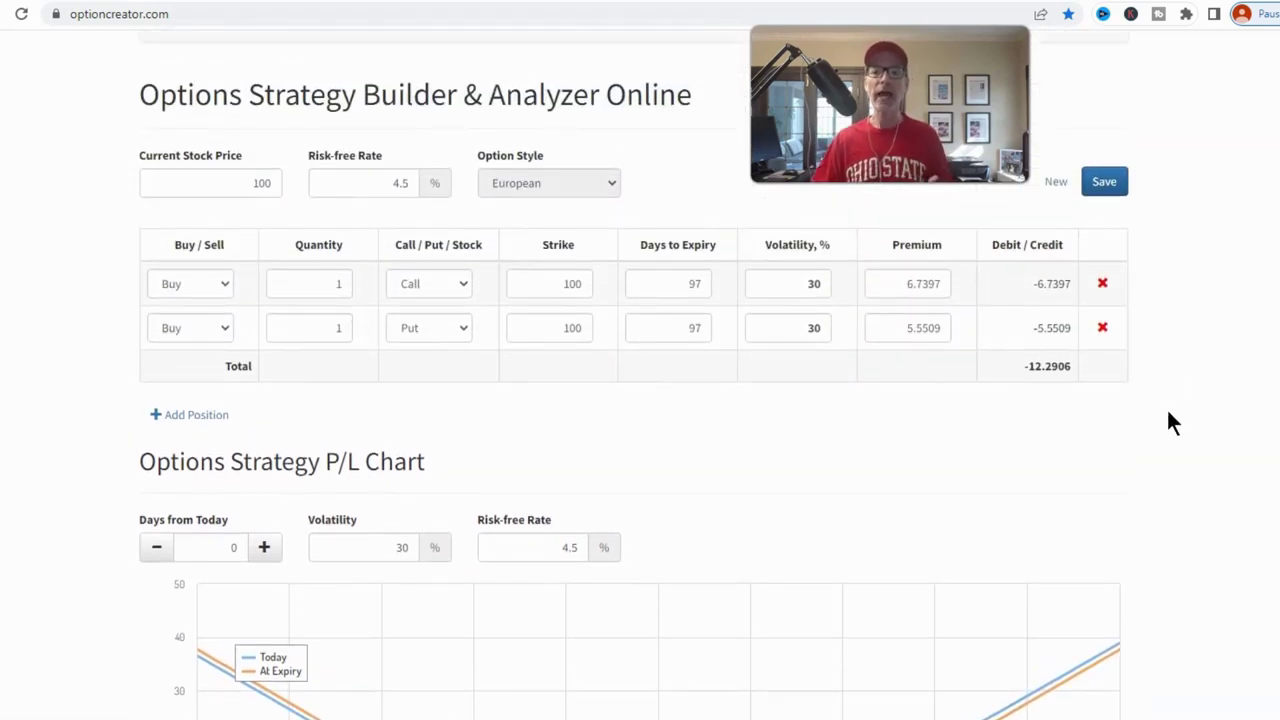
double_click(563, 285)
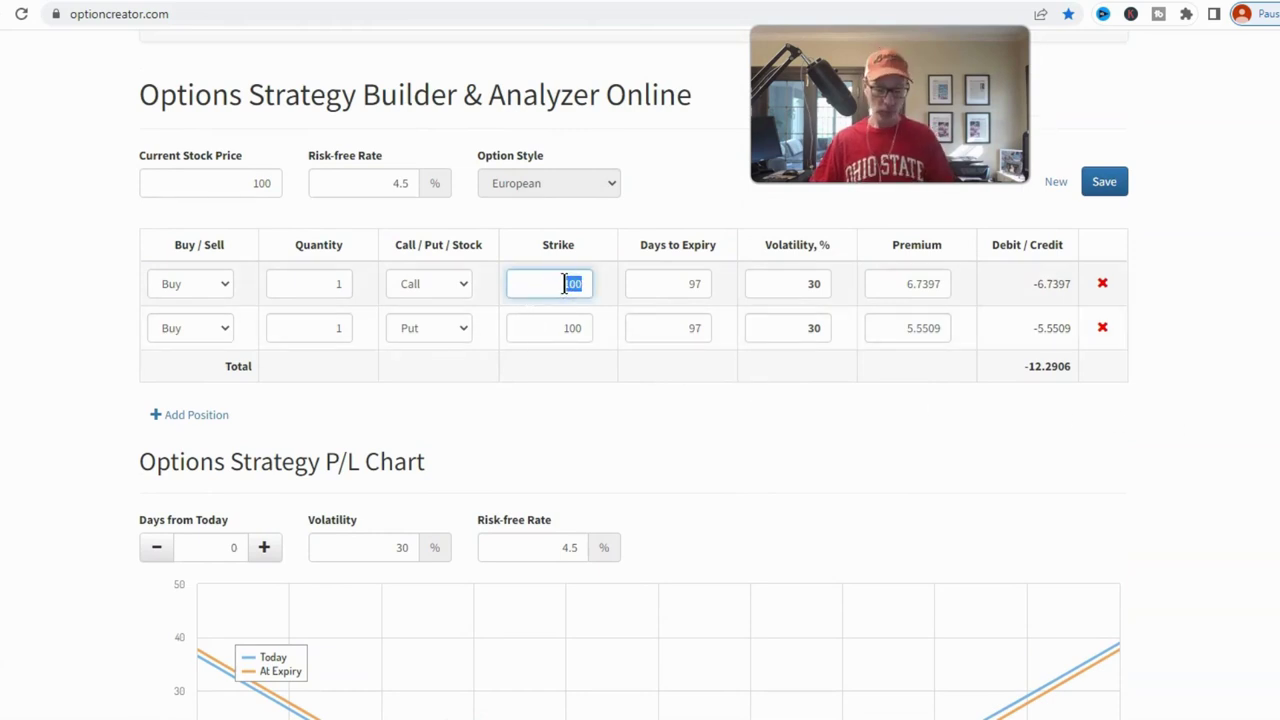
key("BackSpace")
type("1")
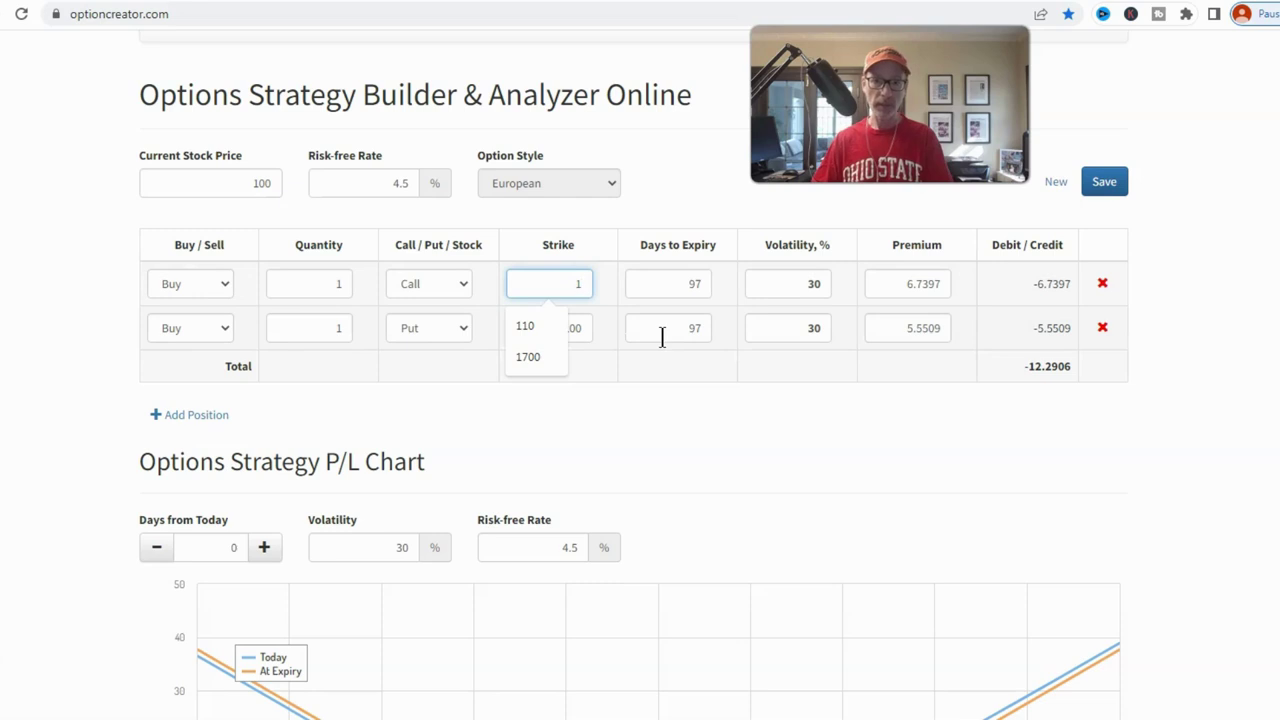
type("10")
left_click(580, 330)
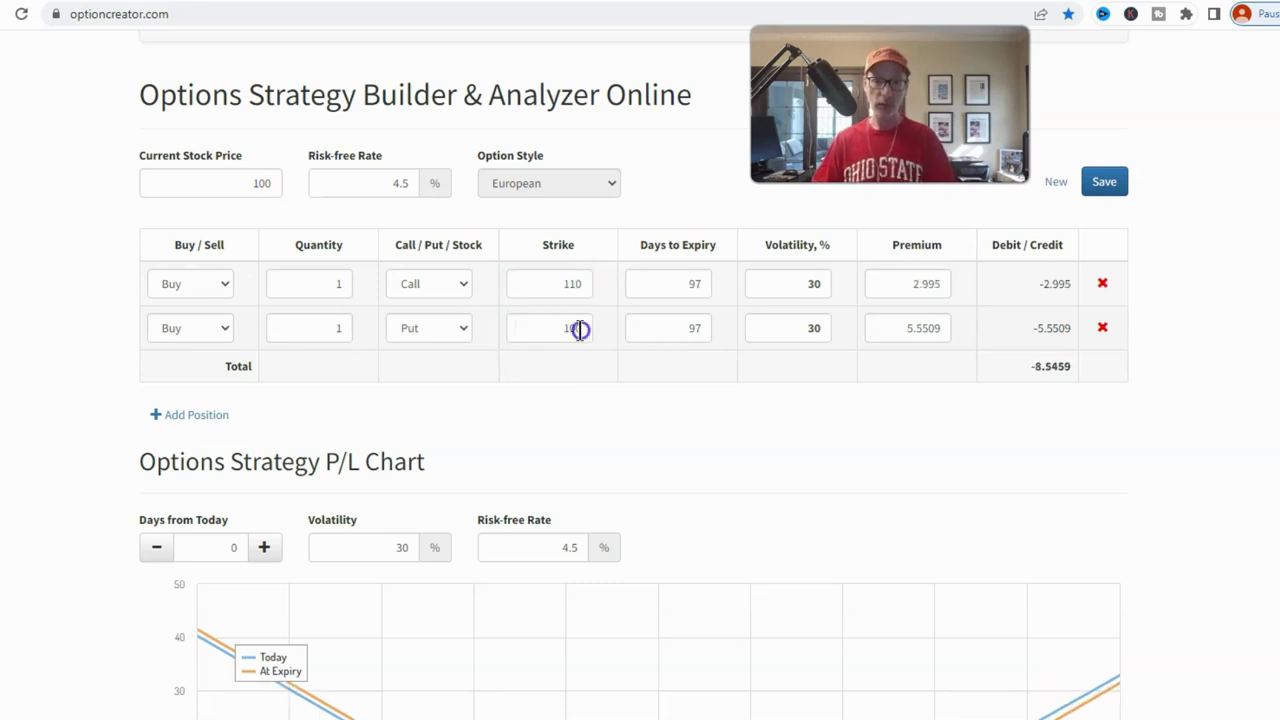
double_click(580, 330)
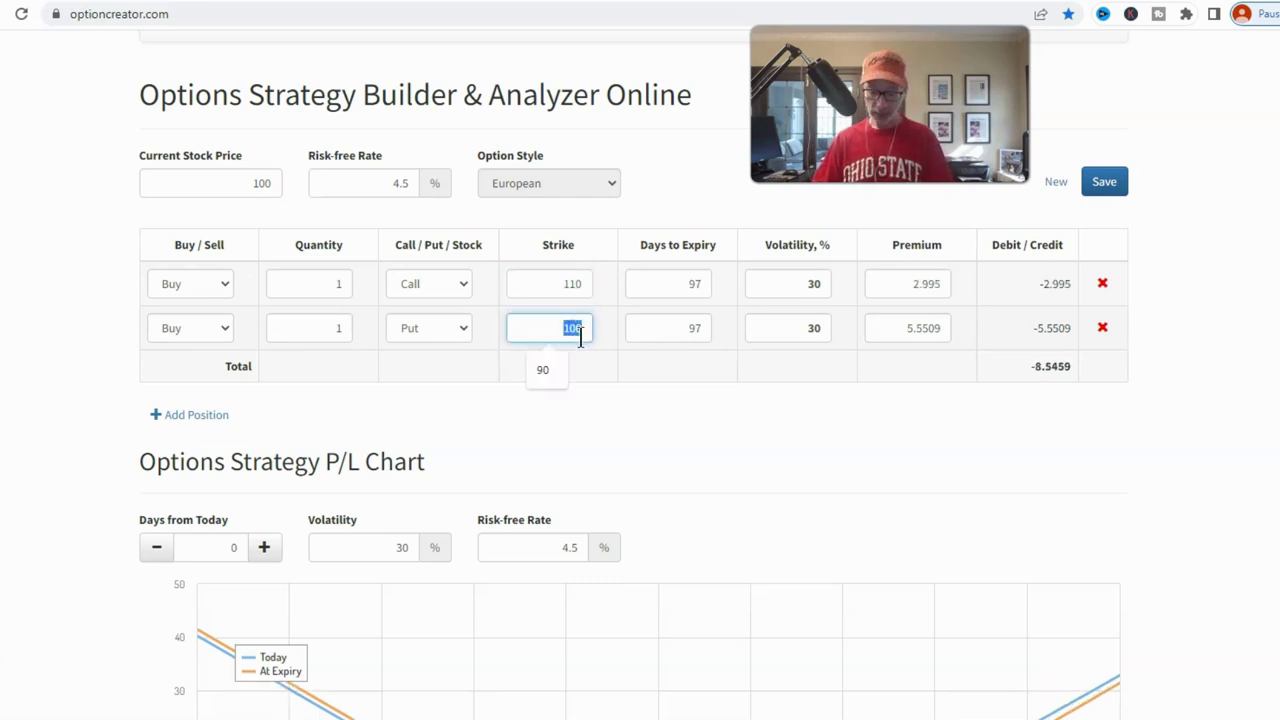
type("90")
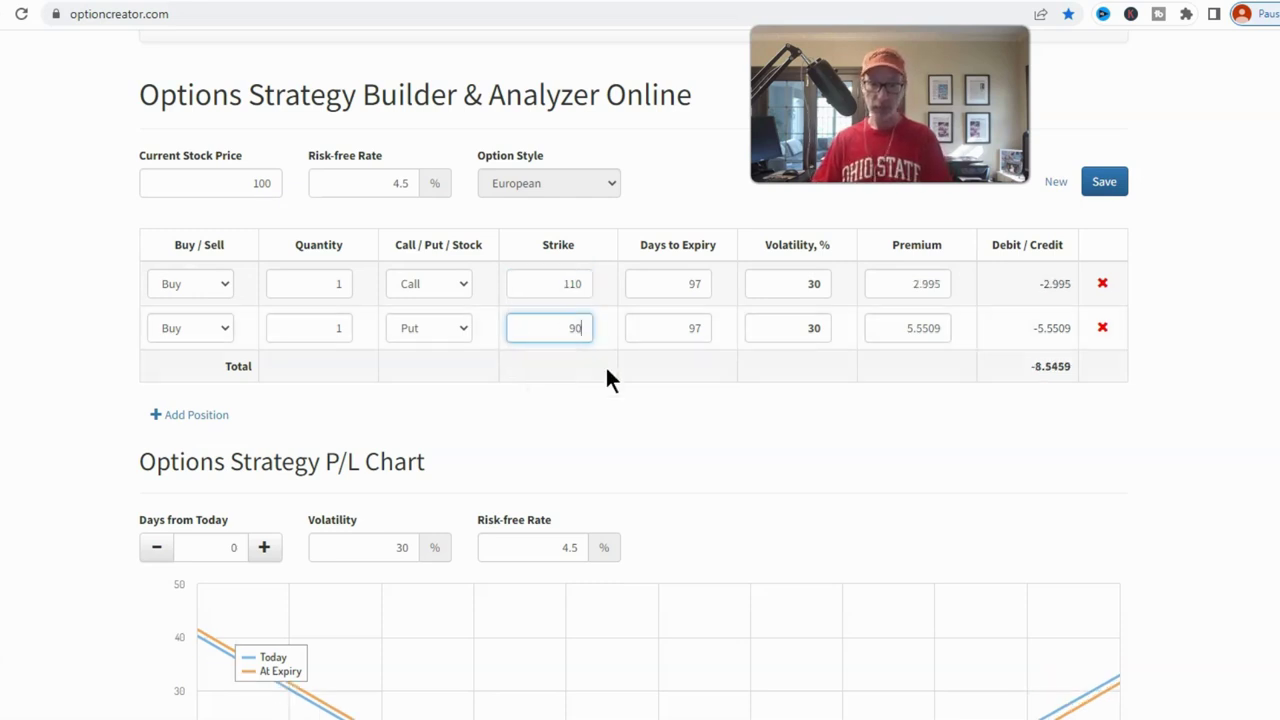
left_click(692, 390)
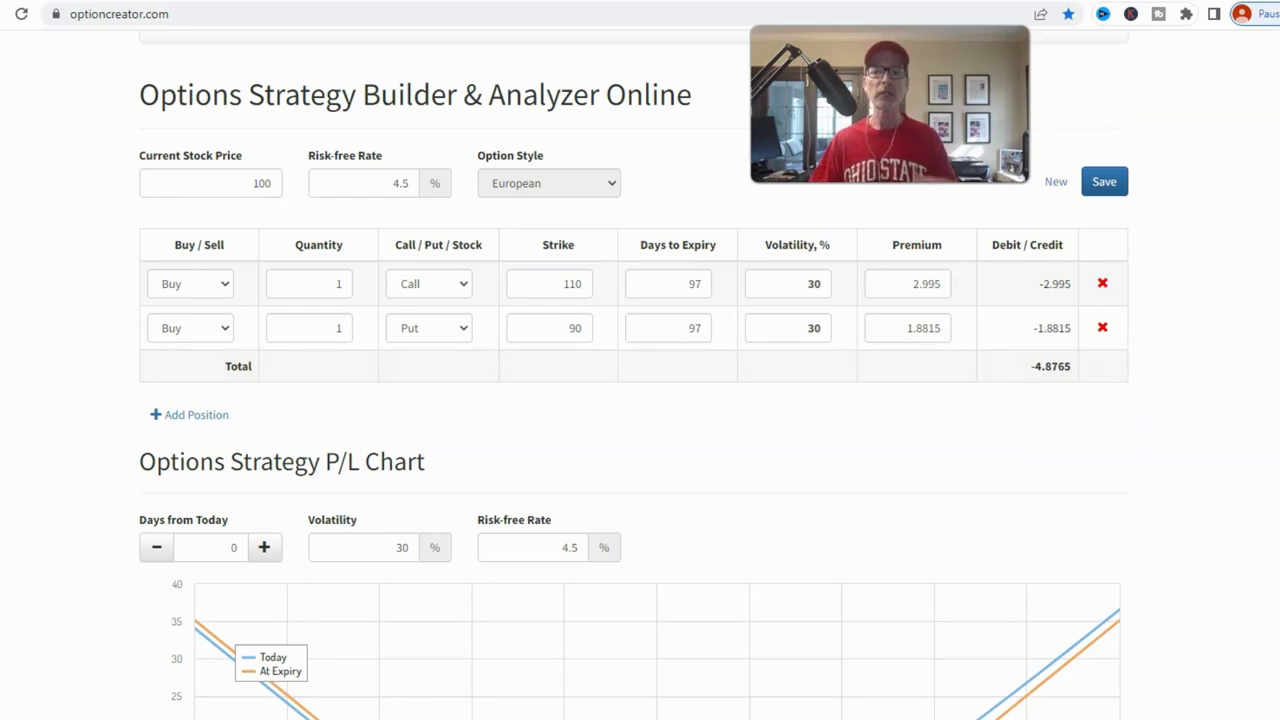
scroll(634, 376, "down", 1)
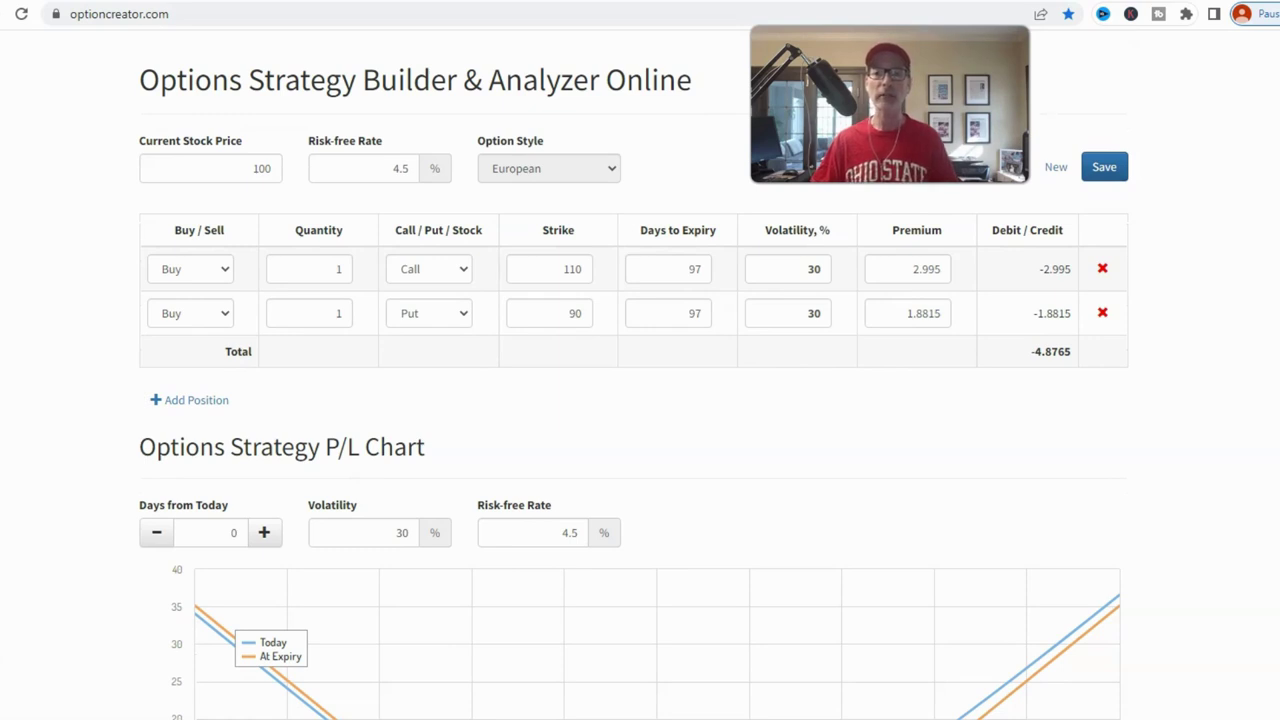
scroll(634, 383, "down", 3)
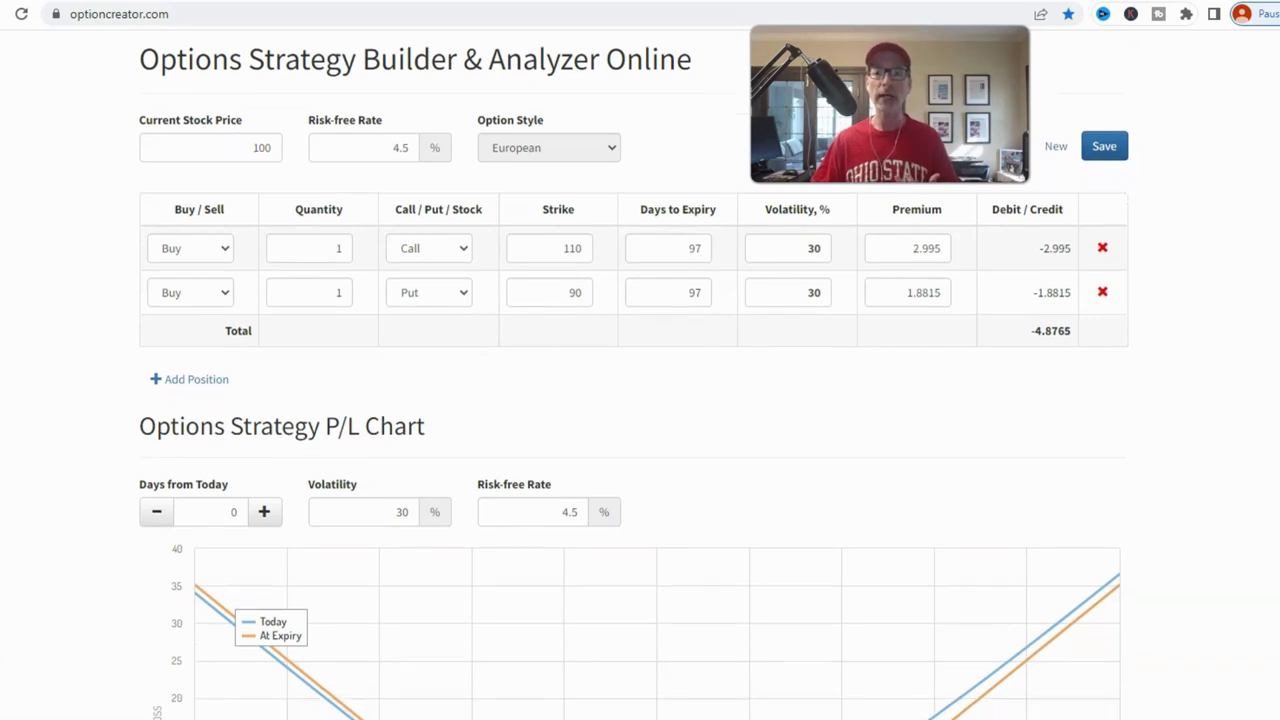
scroll(634, 383, "down", 3)
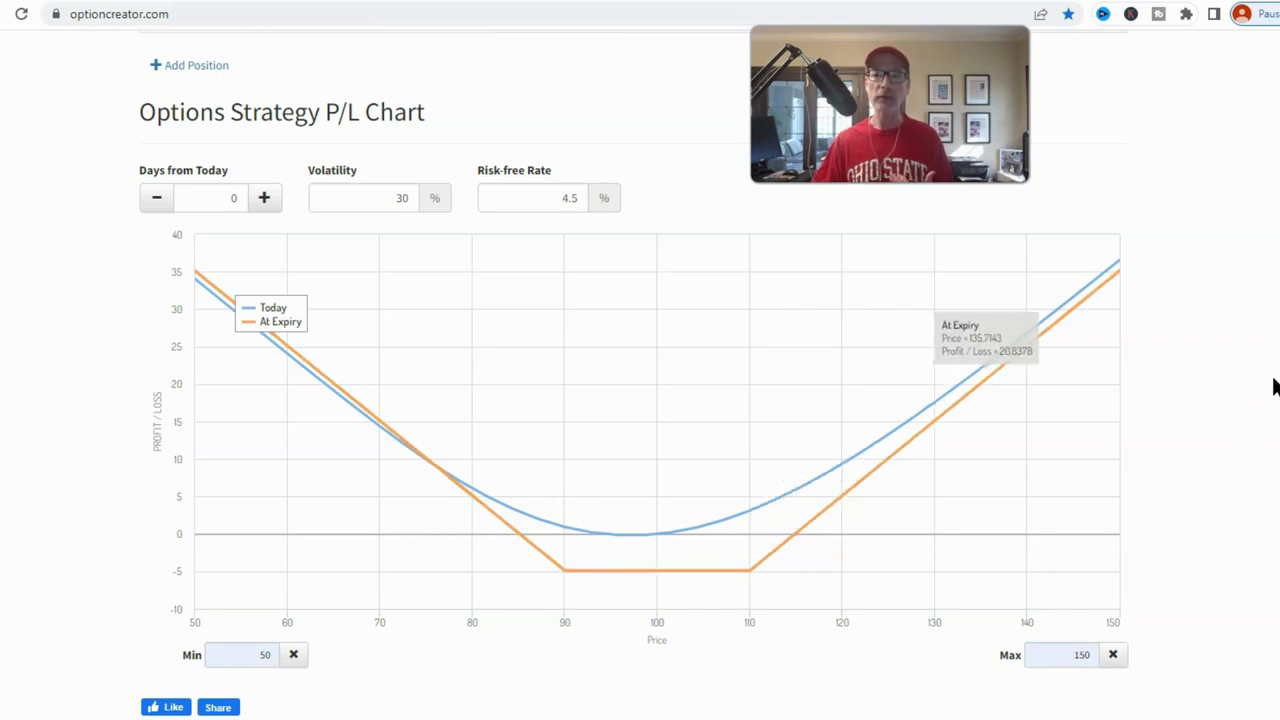
scroll(640, 400, "up", 2)
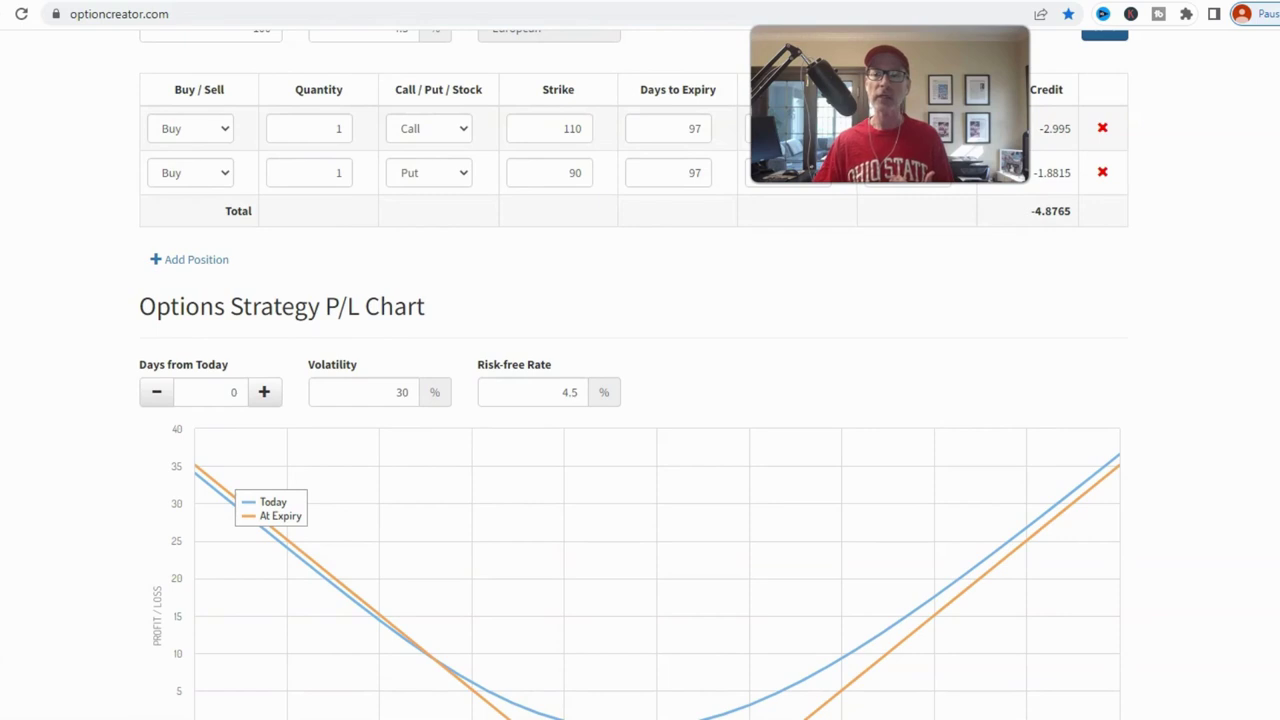
scroll(935, 541, "down", 2)
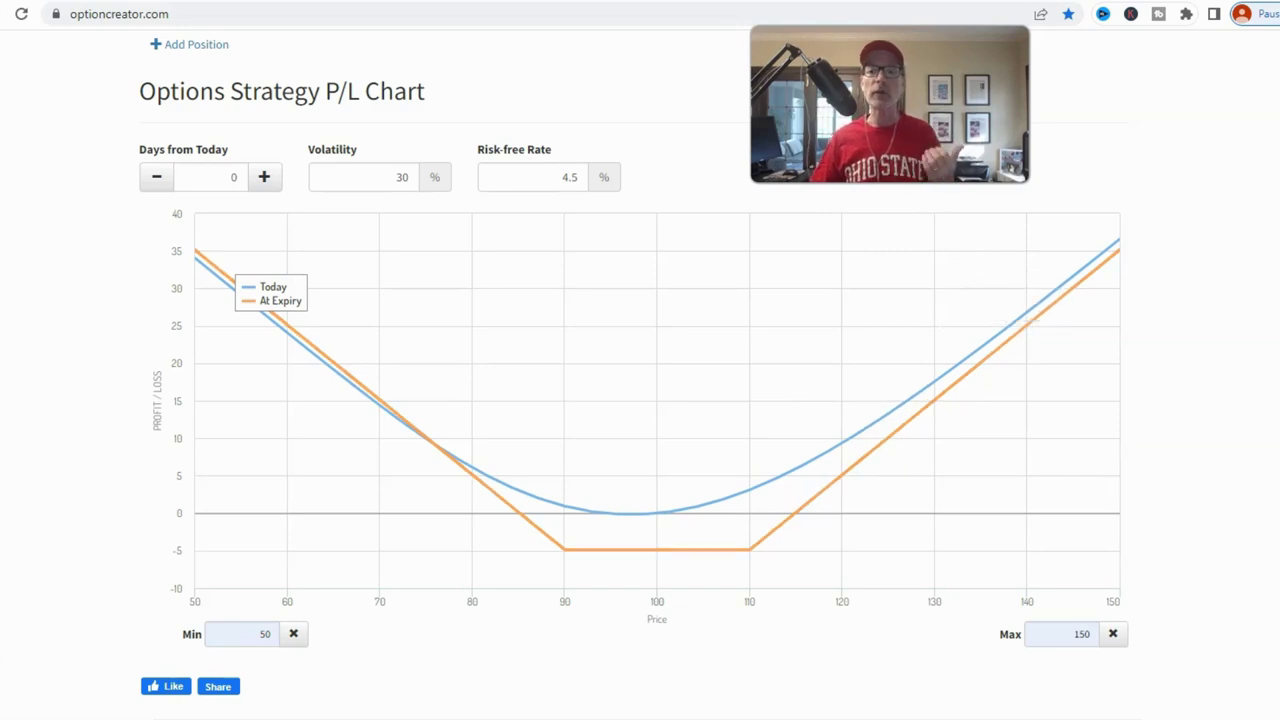
Move the strangle strikes to a 105 call and 95 put, costing 7.982 in total.
scroll(598, 330, "up", 4)
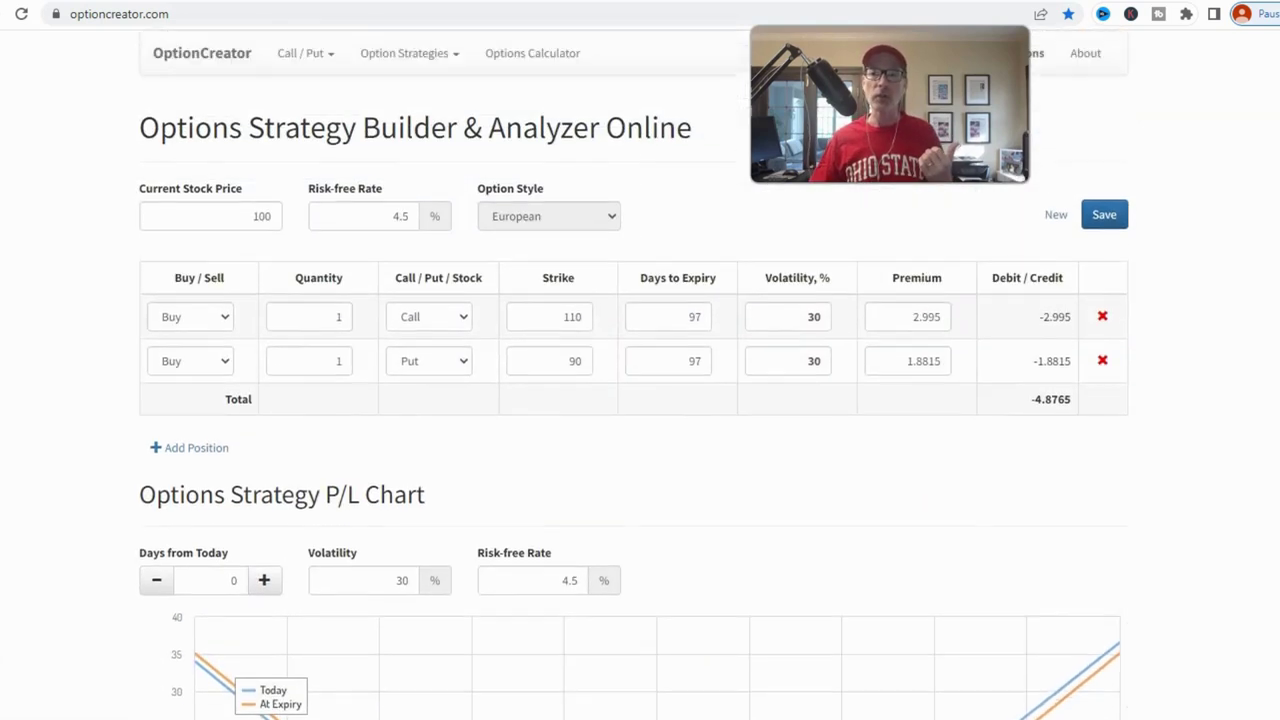
left_click(571, 317)
double_click(571, 317)
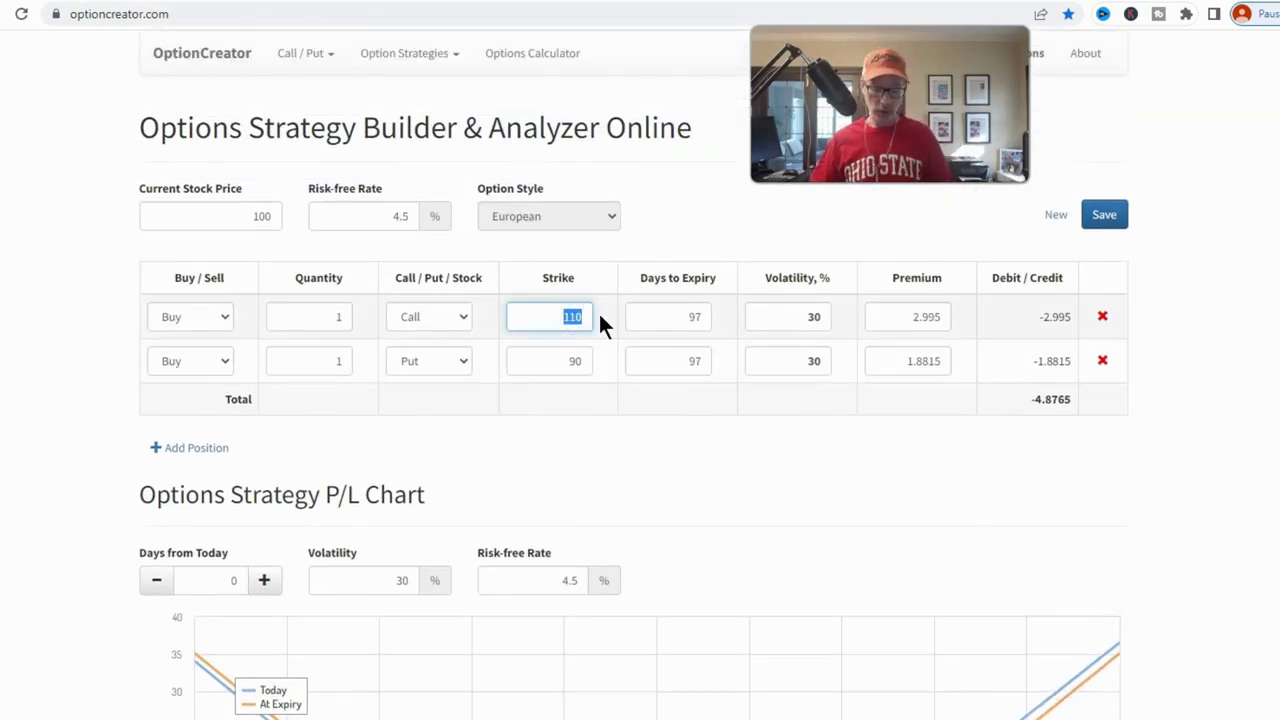
type("105")
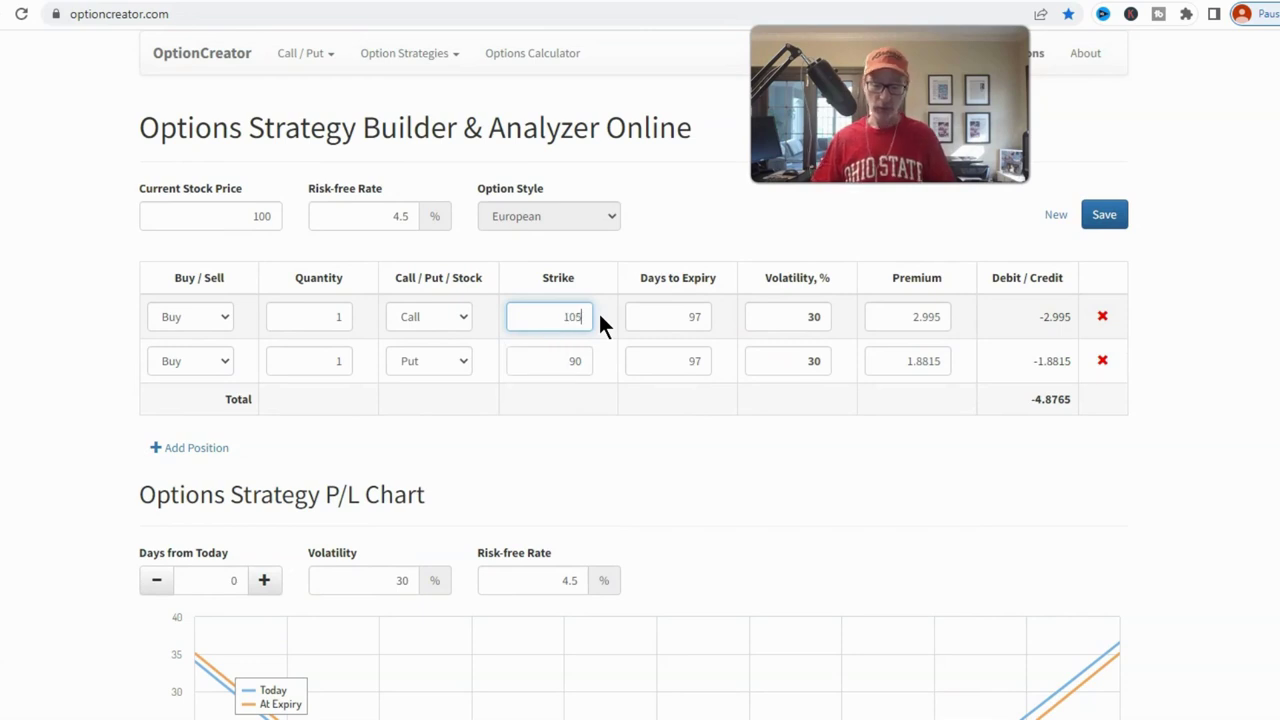
left_click(568, 359)
double_click(568, 359)
type("95")
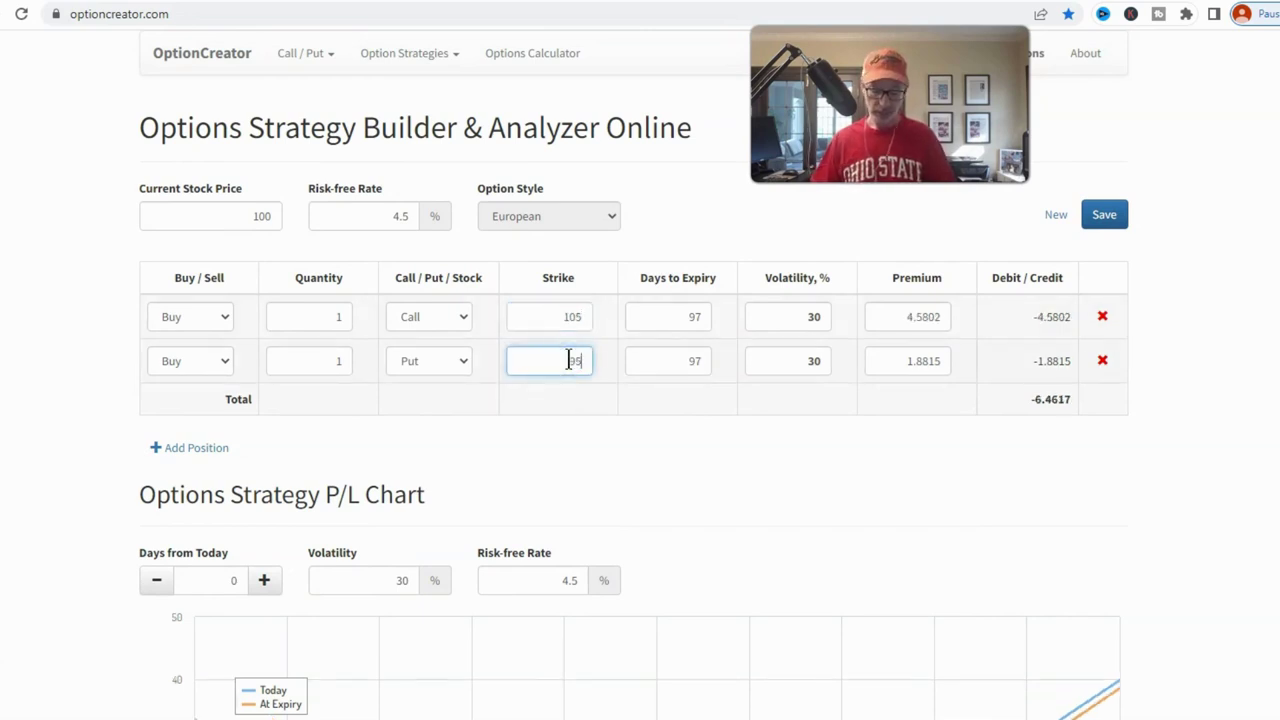
key("Tab")
left_click(1091, 451)
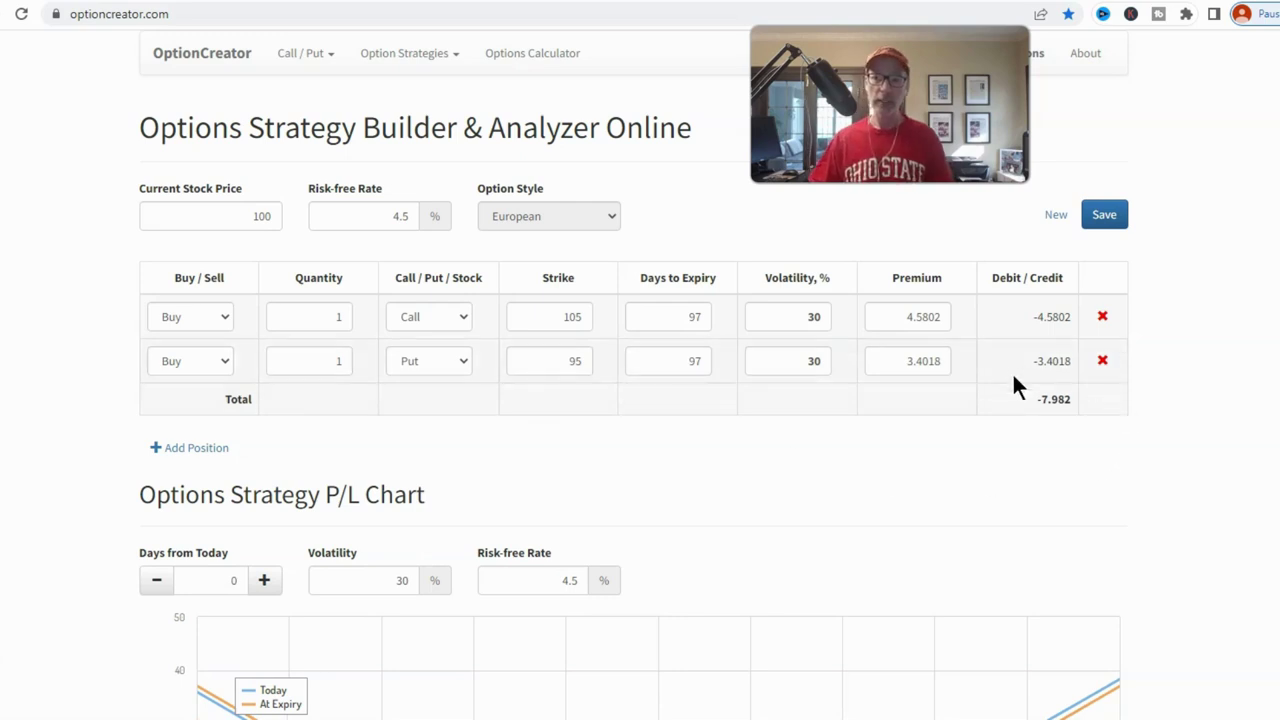
scroll(1173, 385, "down", 4)
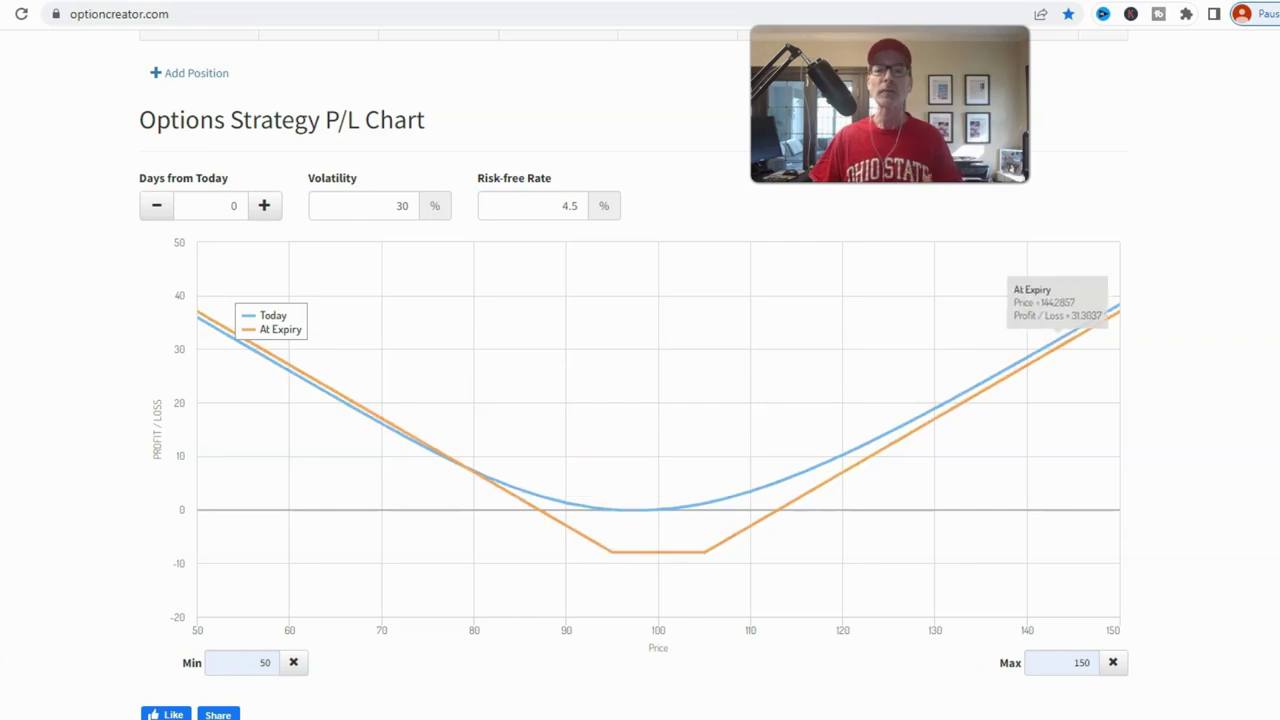
scroll(1110, 320, "up", 1)
scroll(640, 400, "up", 5)
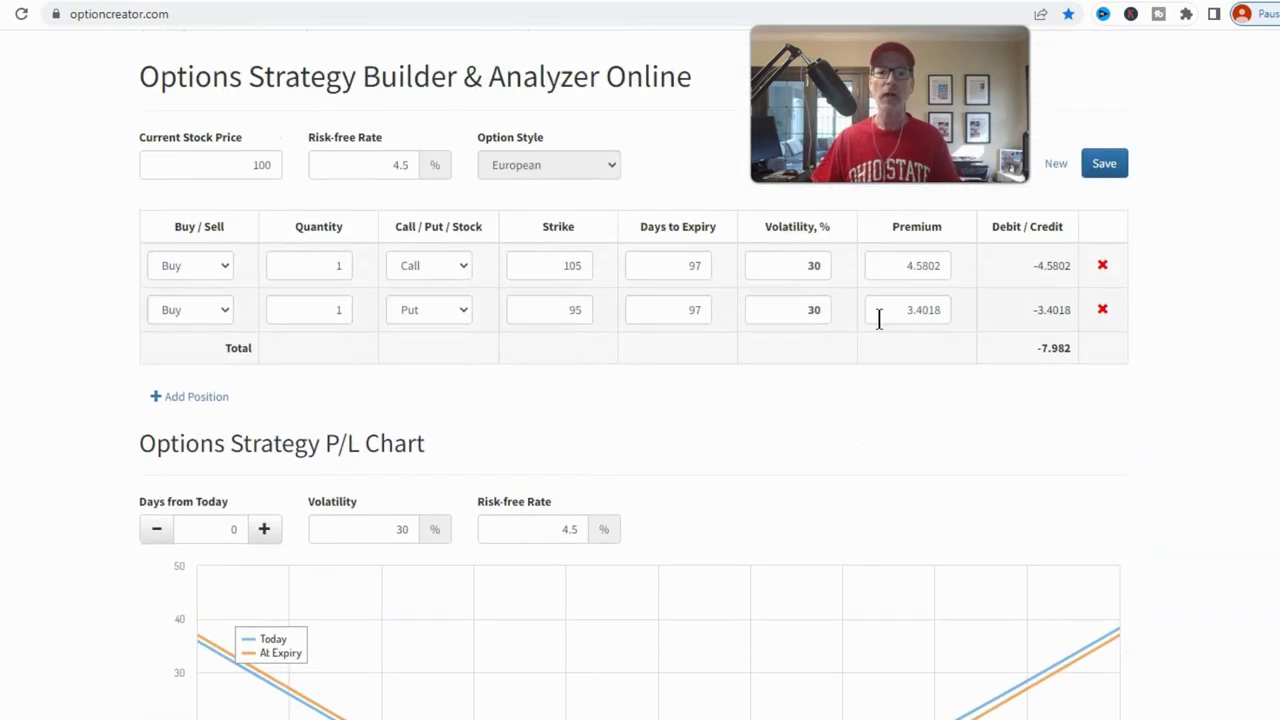
Switch both the call and put legs from Buy to Sell.
left_click(180, 262)
left_click(182, 304)
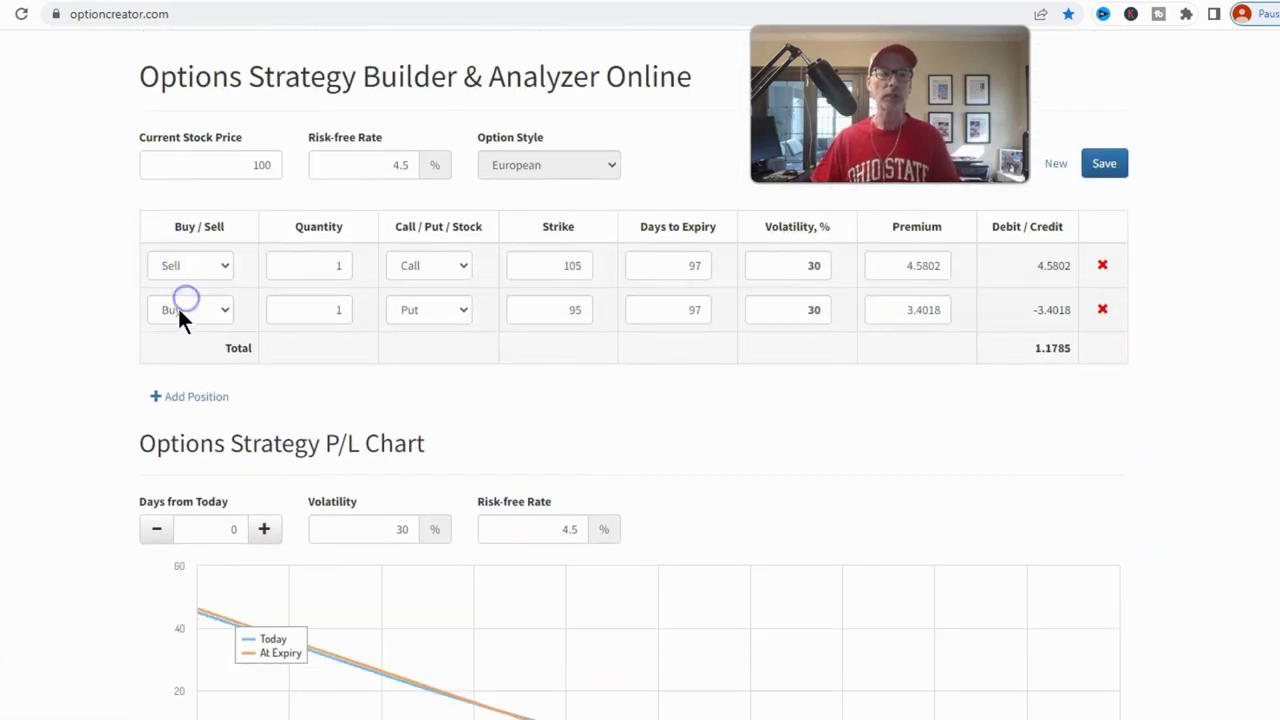
left_click(177, 307)
left_click(184, 350)
Set both strikes to 100 and review the short straddle's P/L, peaking at 100 for a 12.2906 credit.
left_click(566, 264)
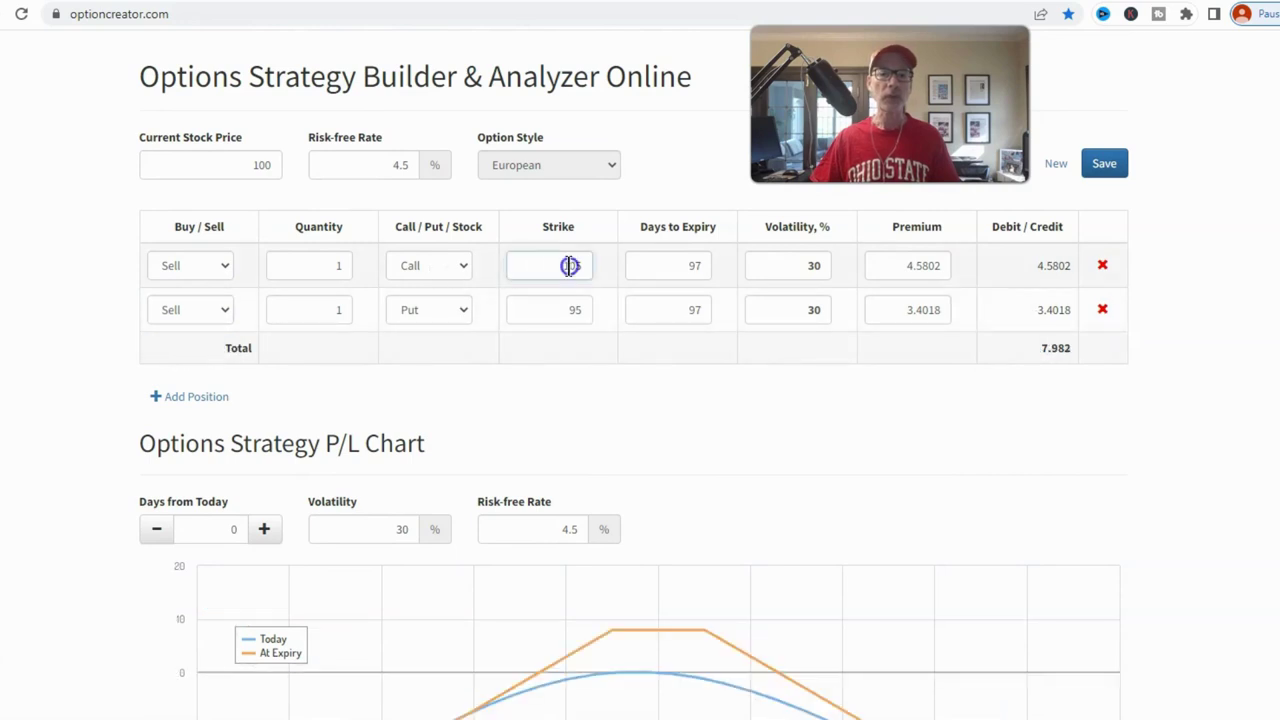
double_click(566, 264)
type("100")
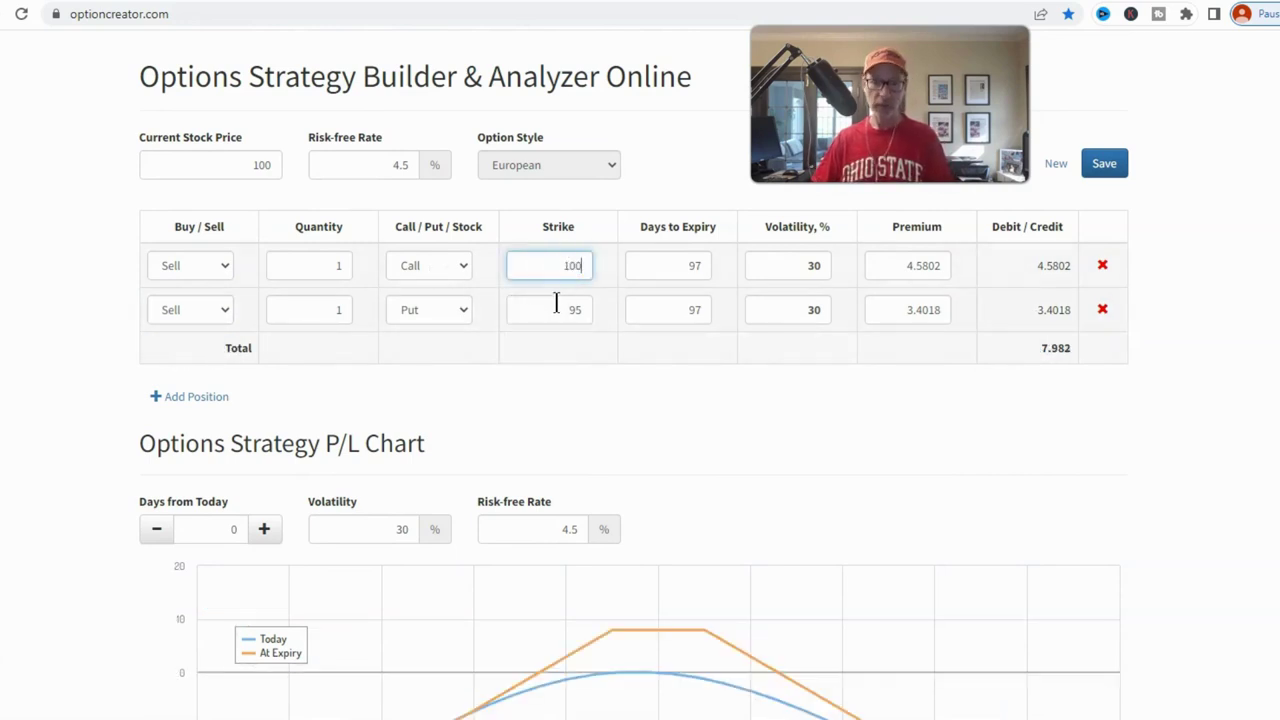
double_click(559, 309)
type("100")
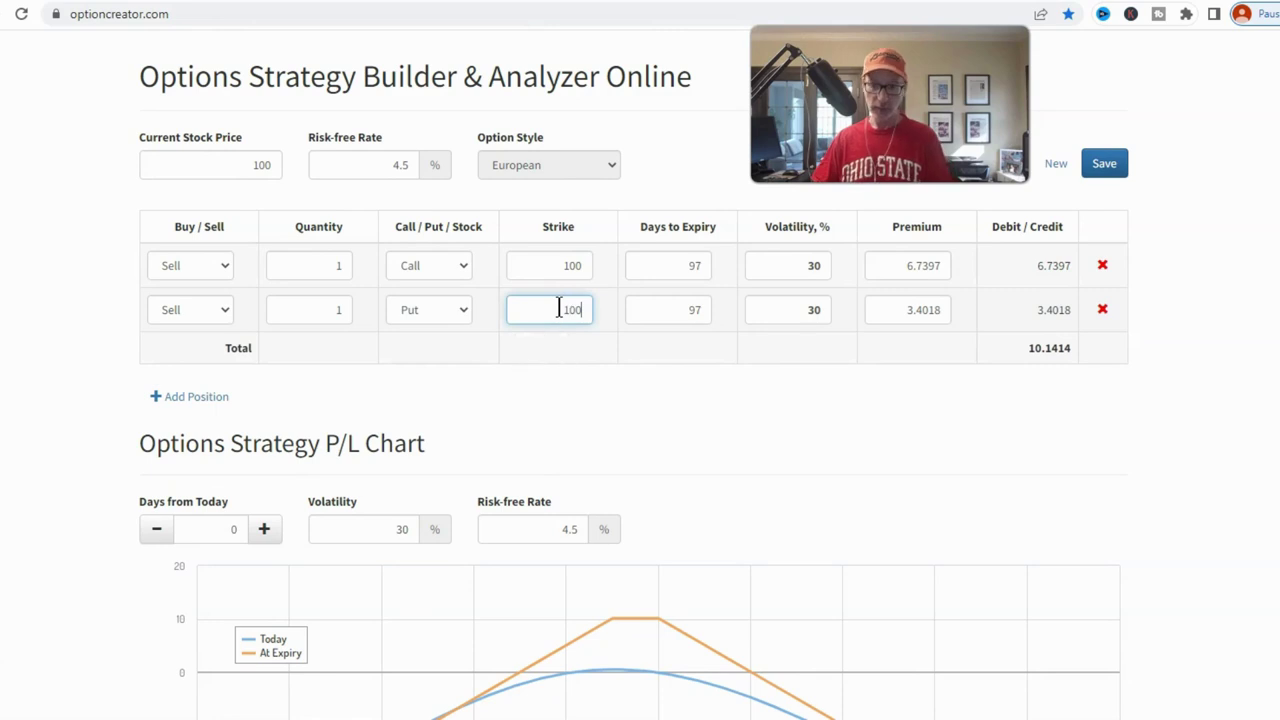
left_click(541, 325)
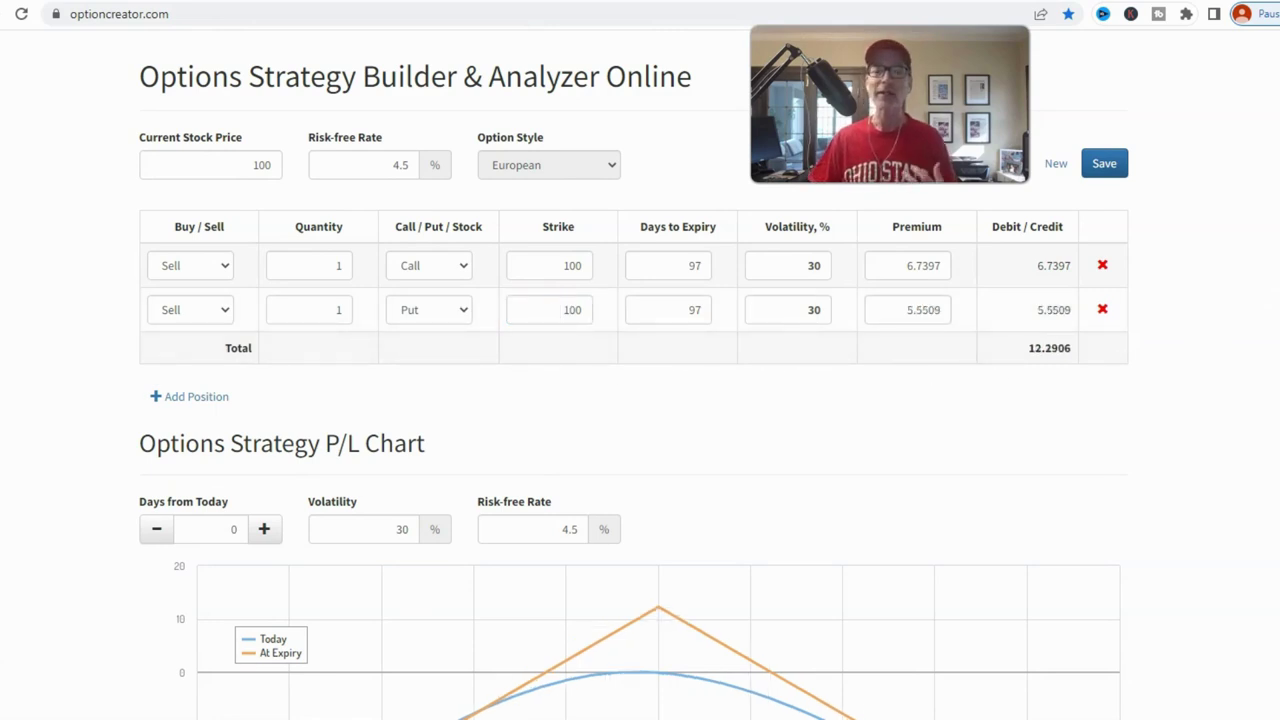
scroll(640, 400, "down", 3)
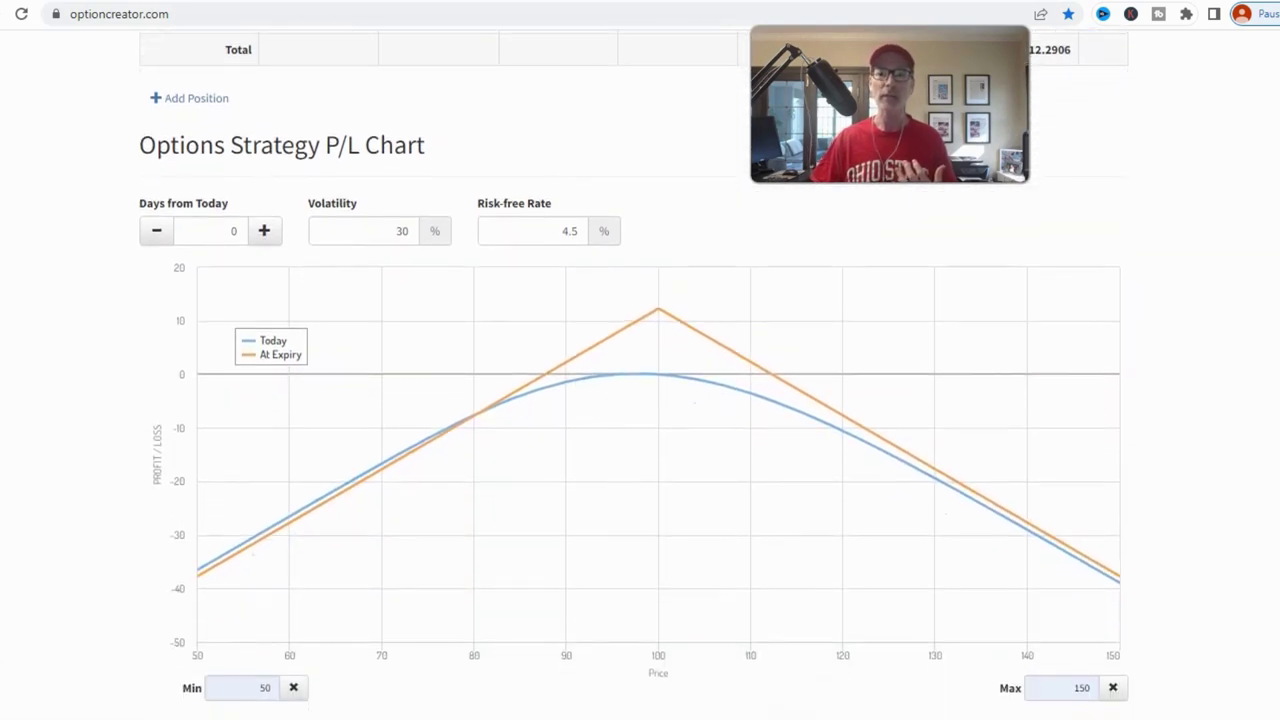
mouse_move(660, 310)
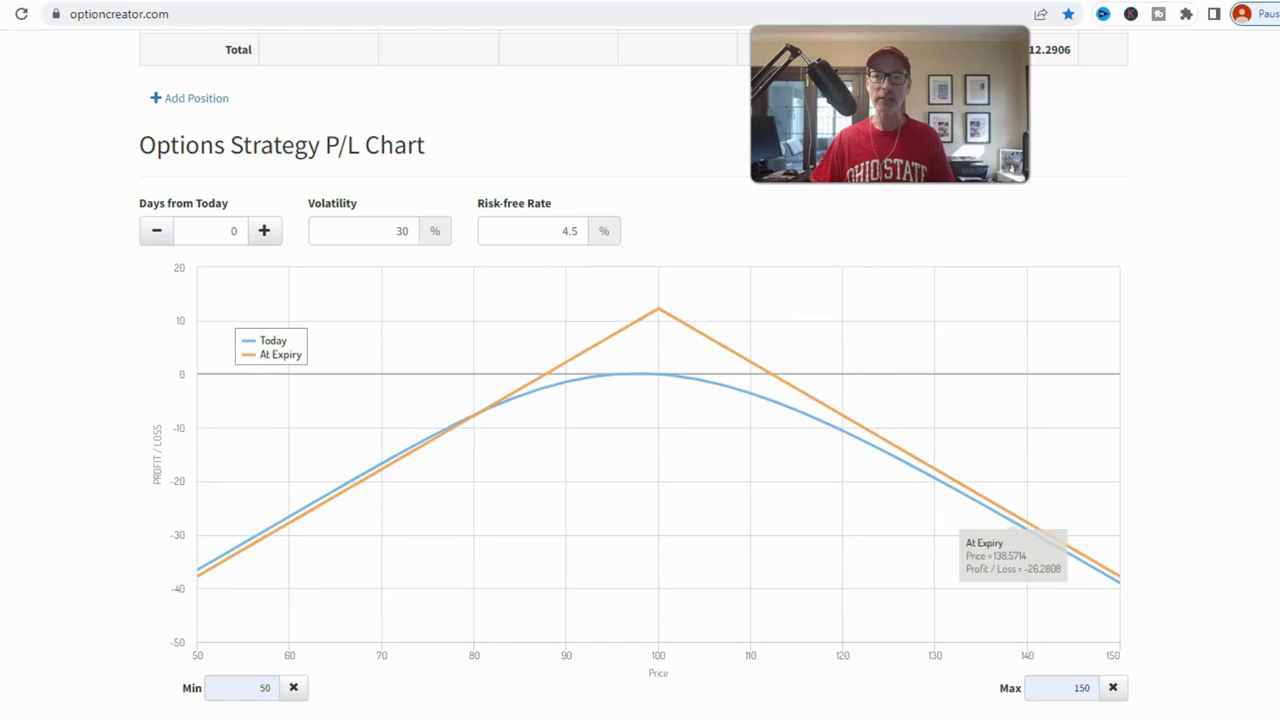
scroll(786, 397, "down", 1)
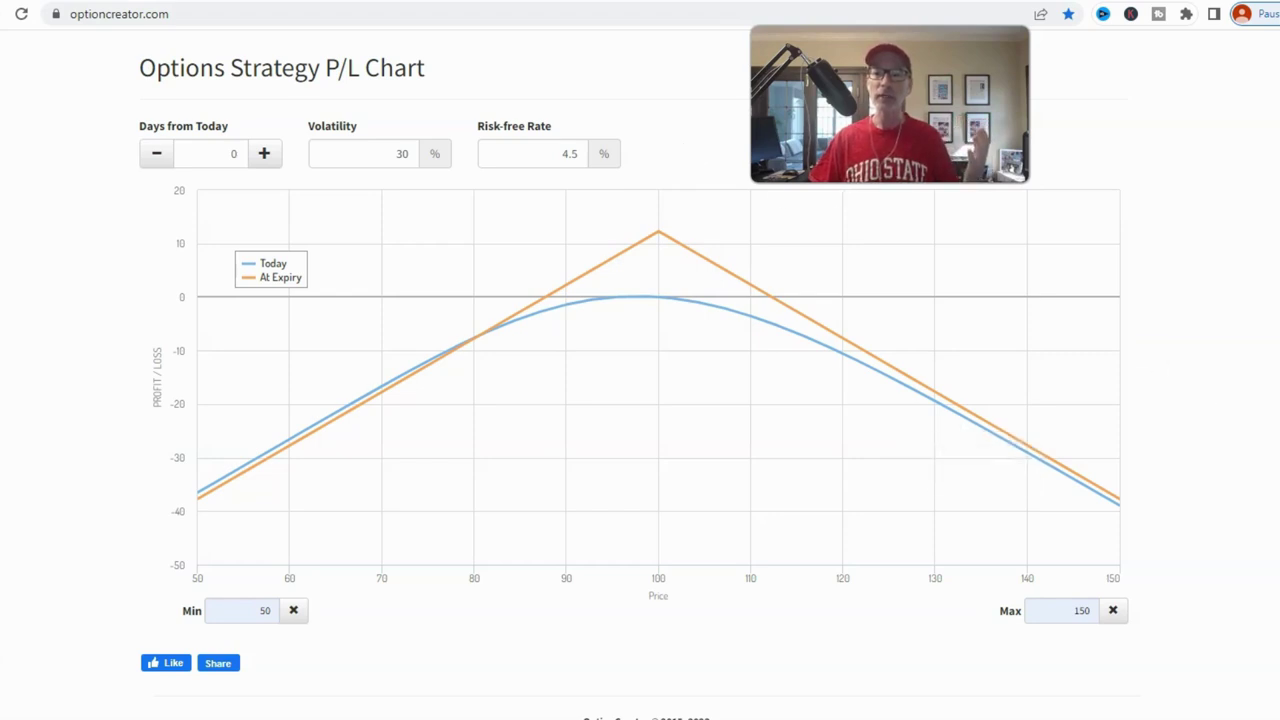
scroll(634, 400, "up", 1)
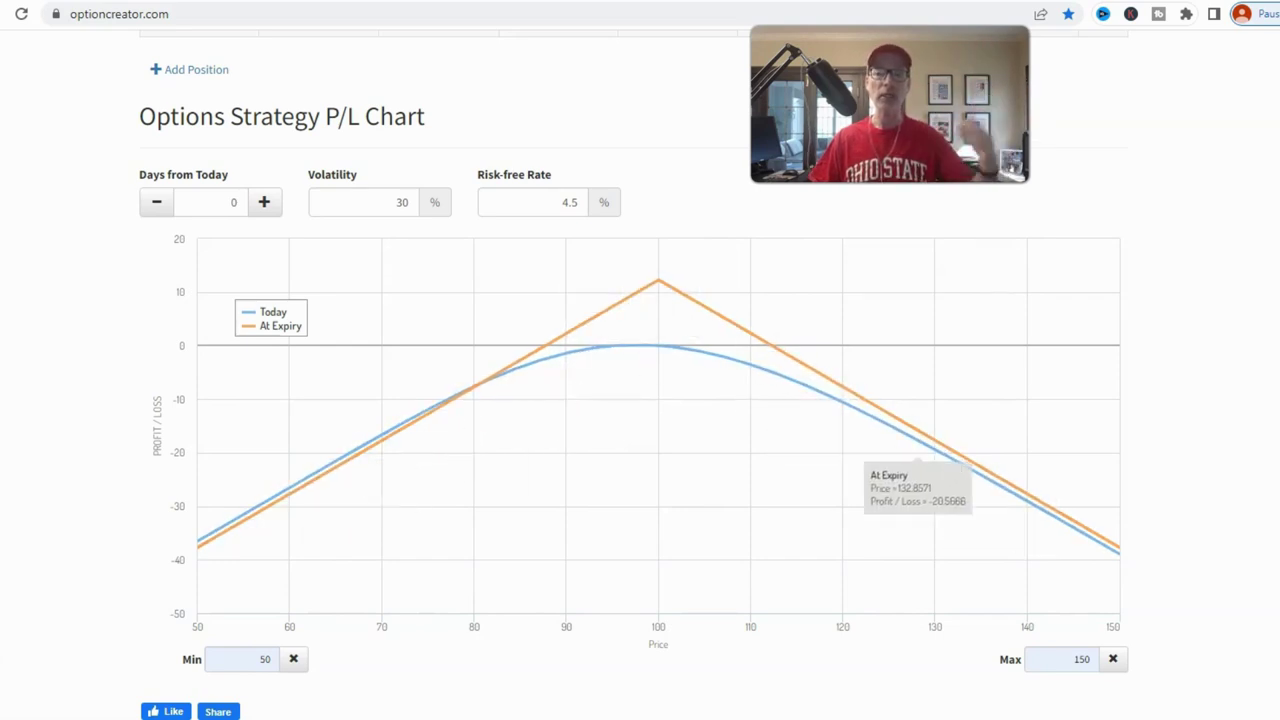
scroll(720, 280, "up", 3)
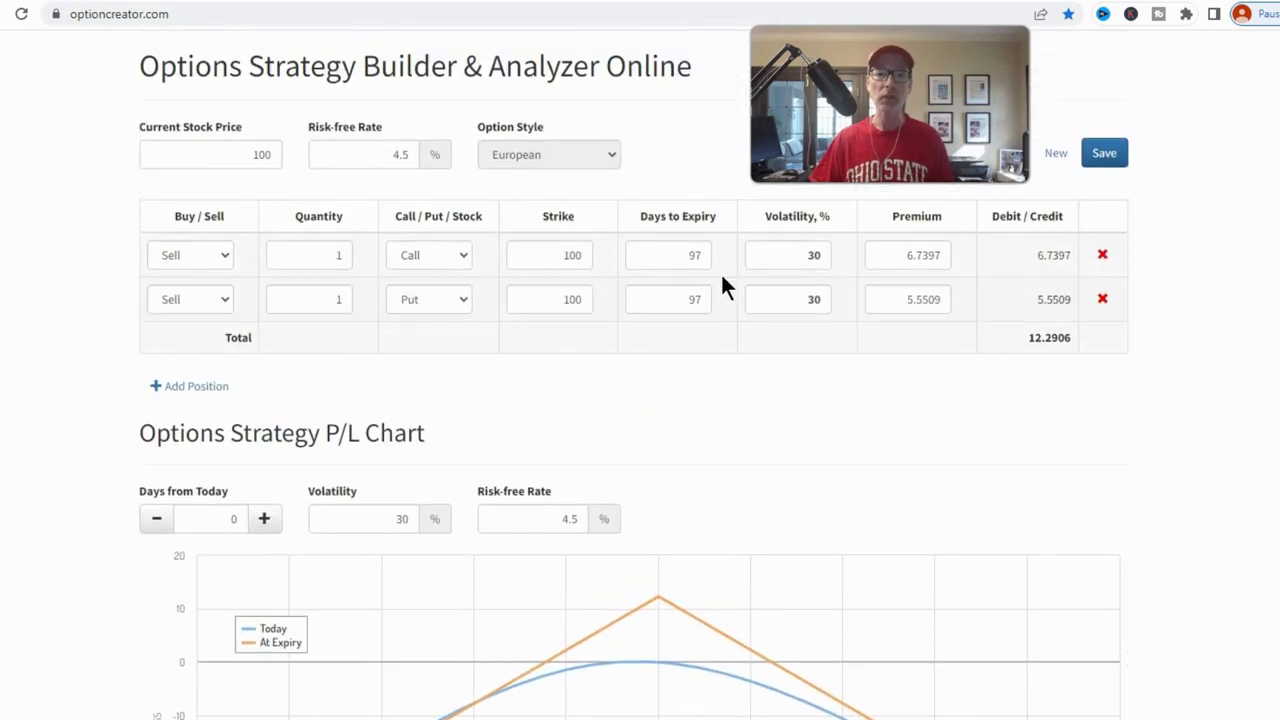
Set the short call strike to 110 and put strike to 90 for a 4.8765 credit, then review the chart.
double_click(572, 253)
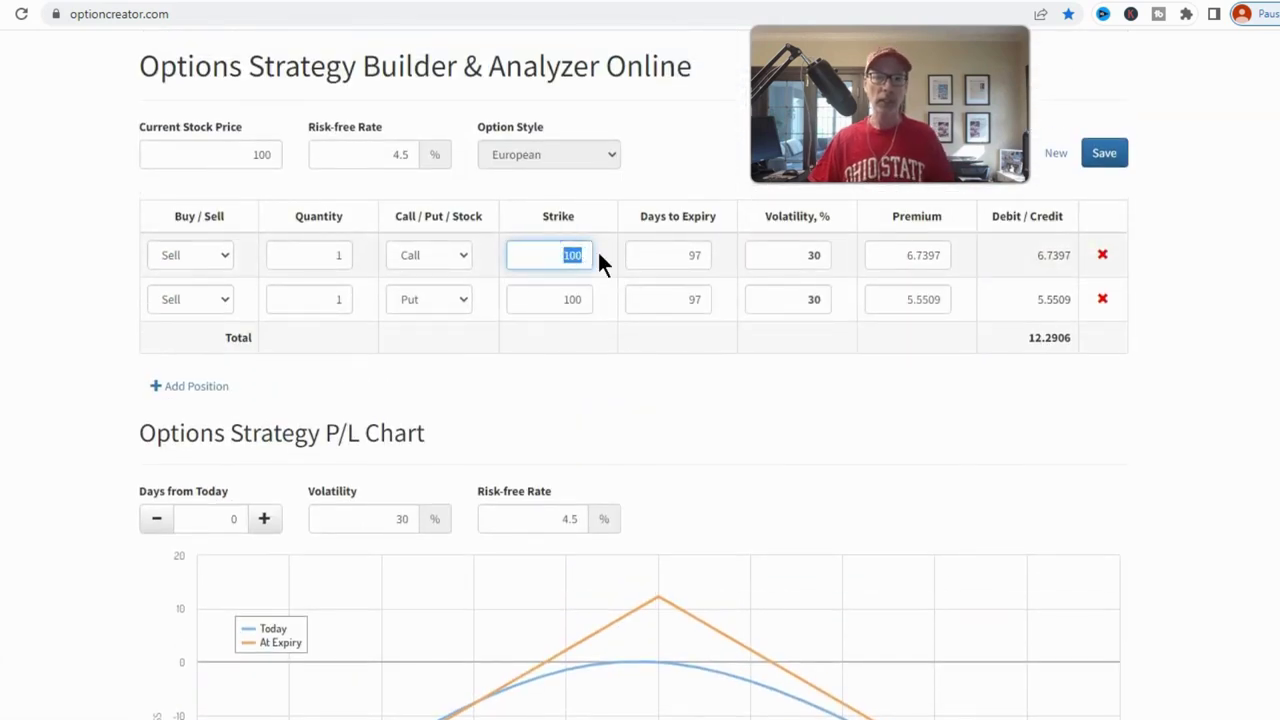
type("110")
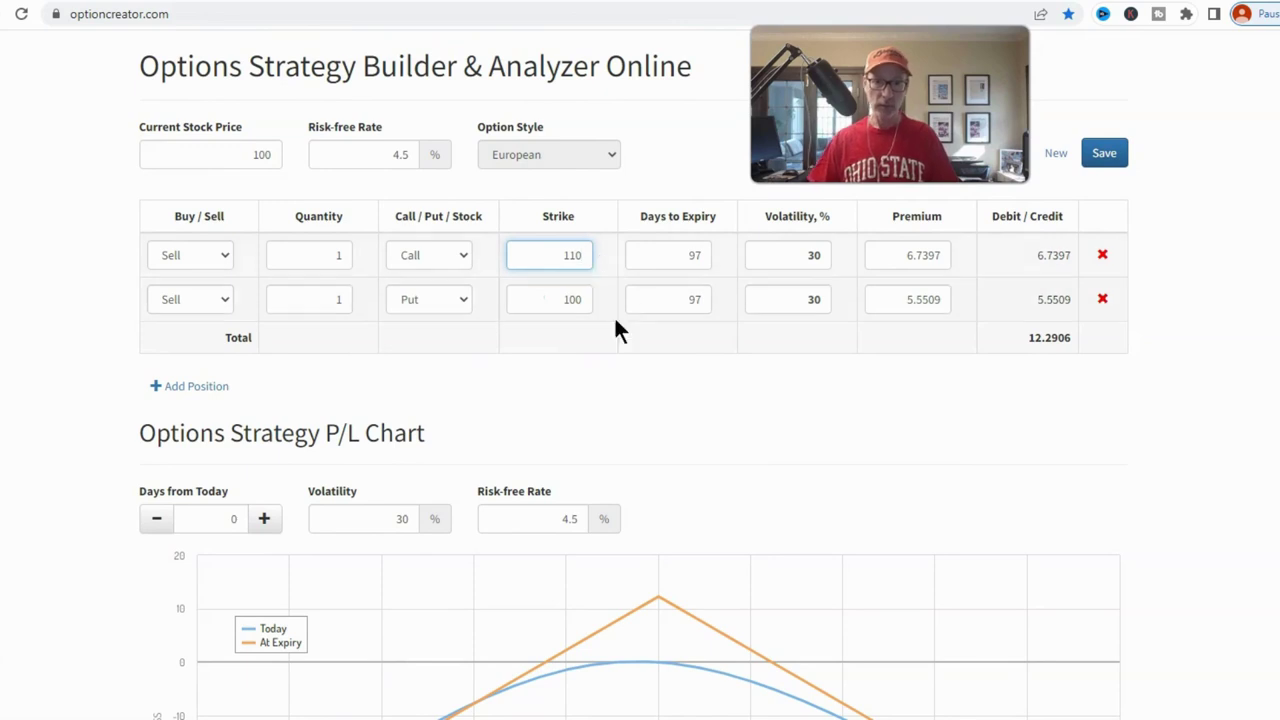
double_click(571, 299)
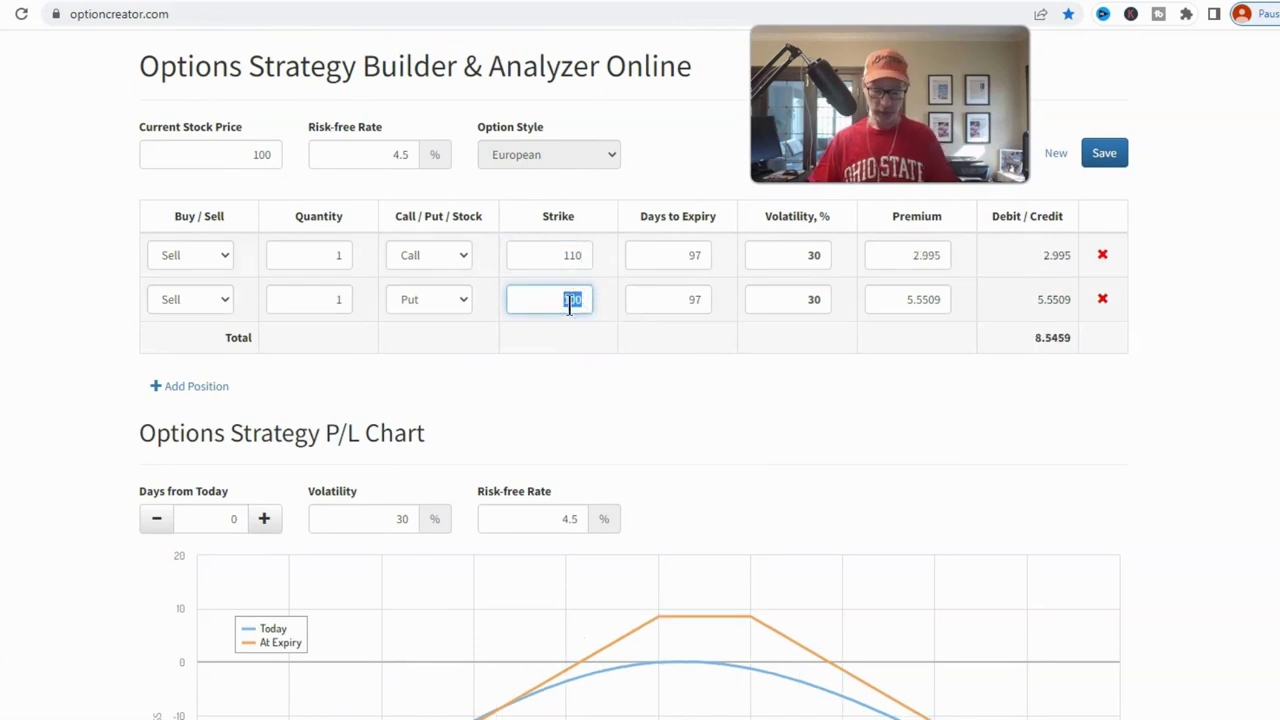
type("90")
left_click(723, 363)
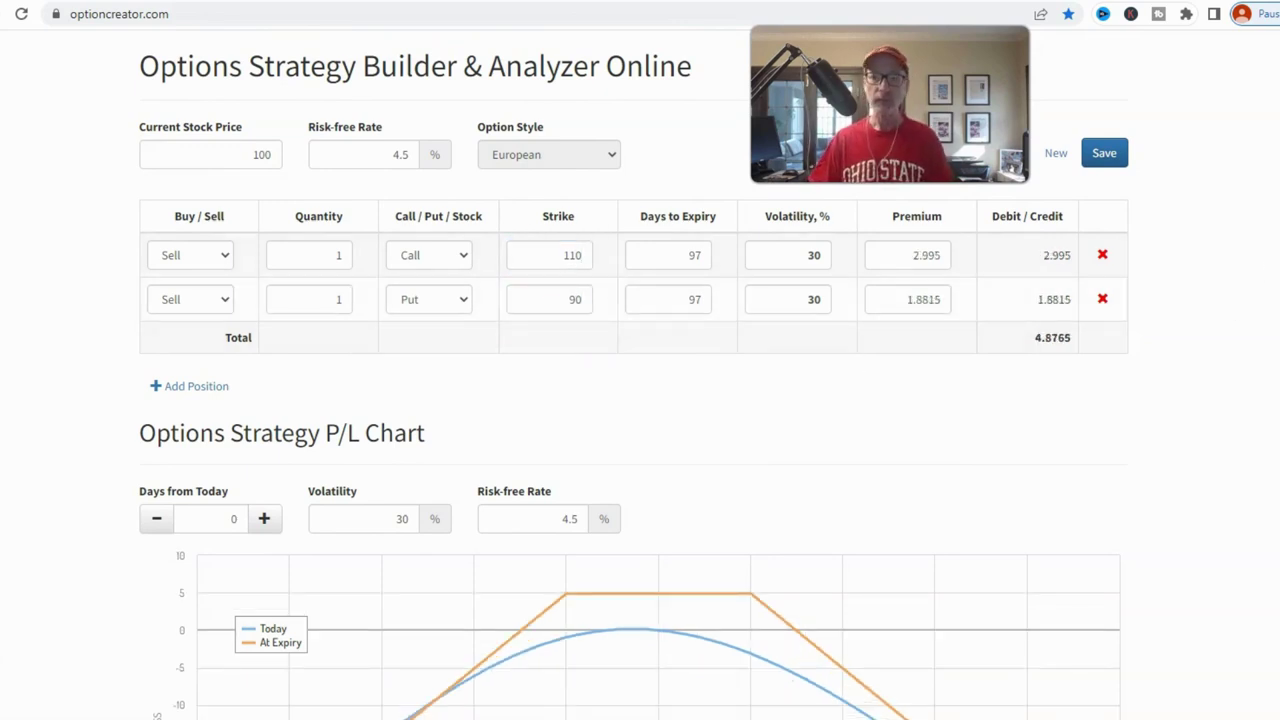
scroll(723, 363, "down", 3)
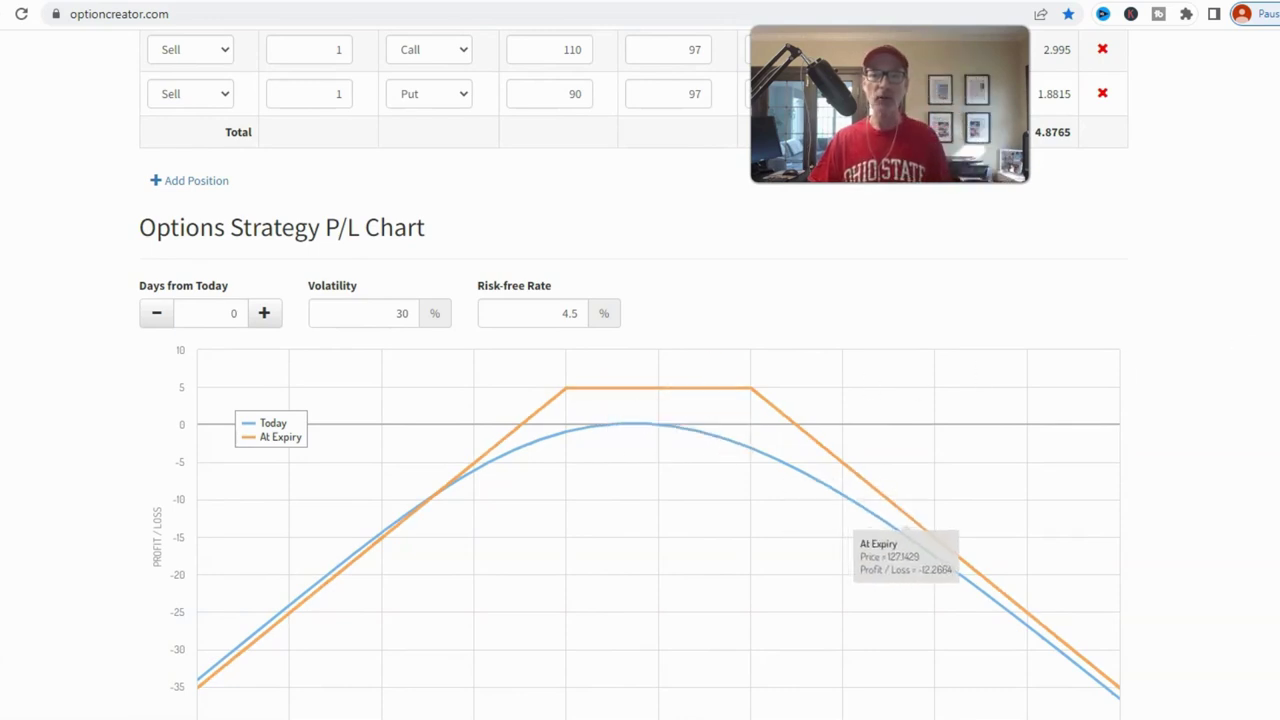
scroll(928, 380, "down", 1)
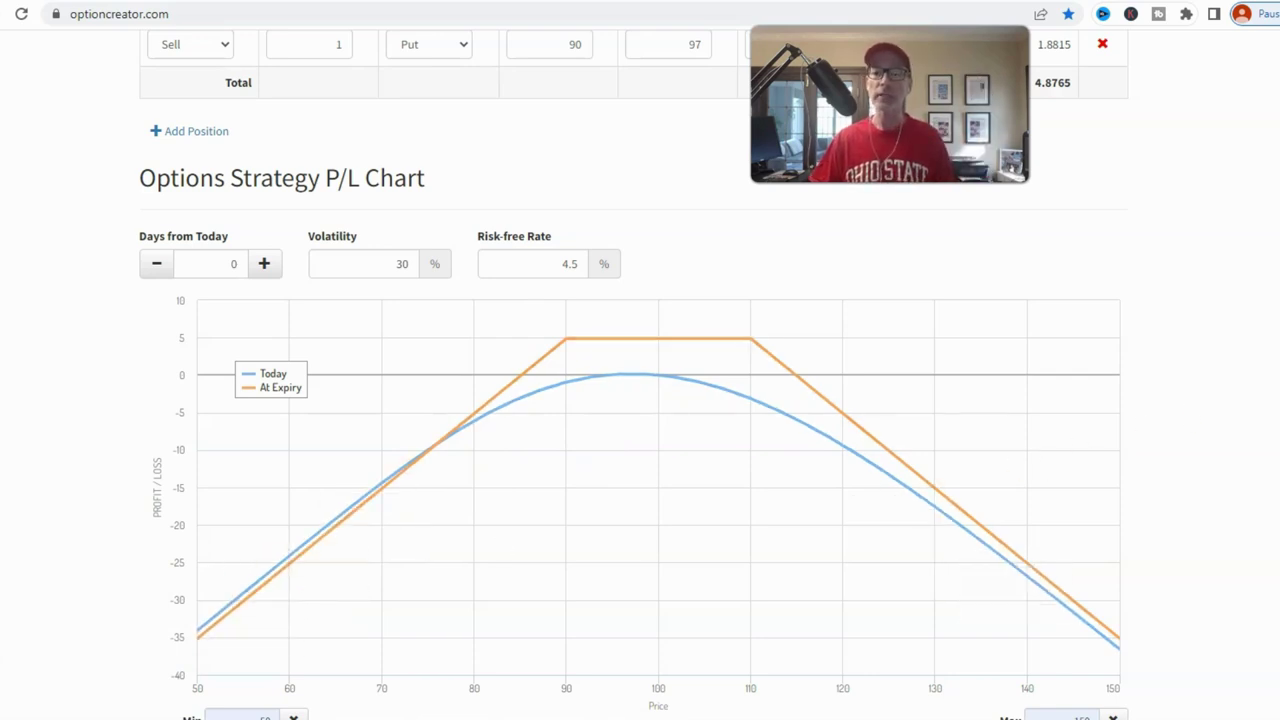
scroll(640, 400, "up", 2)
scroll(634, 375, "up", 3)
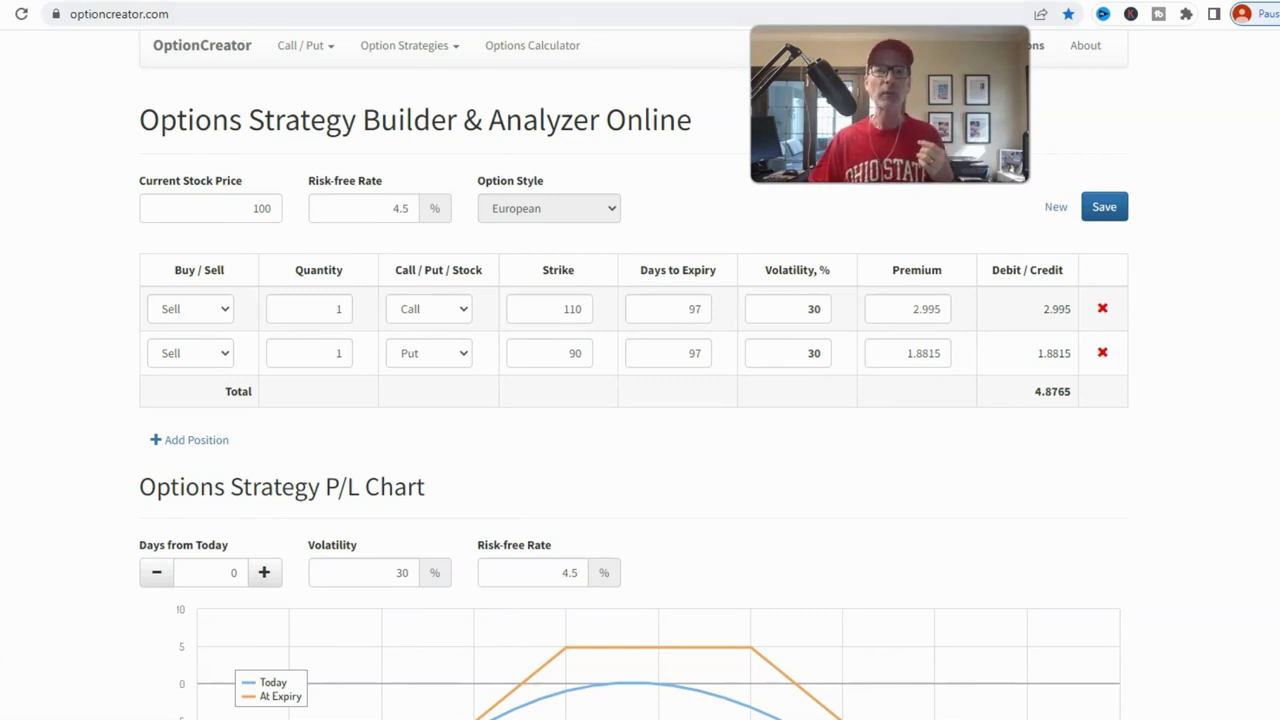
In the Probability Calculator, set future volatility to 30.
left_click(520, 2)
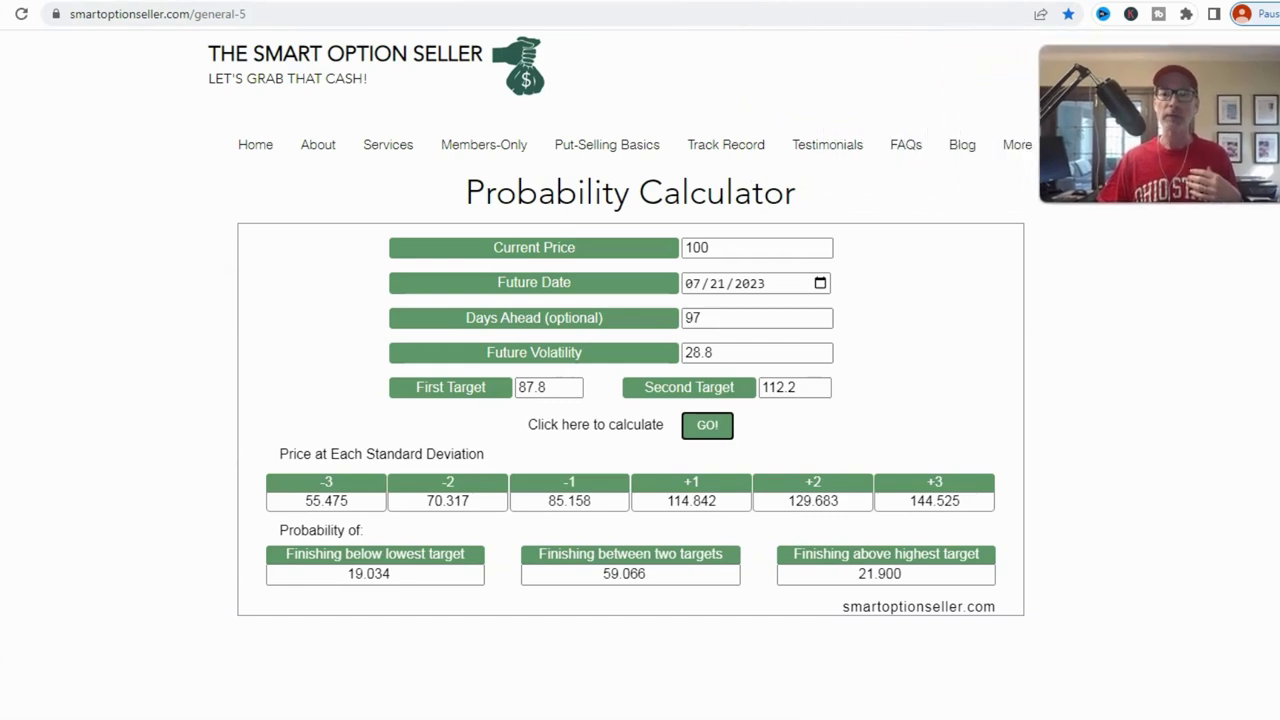
scroll(940, 266, "down", 1)
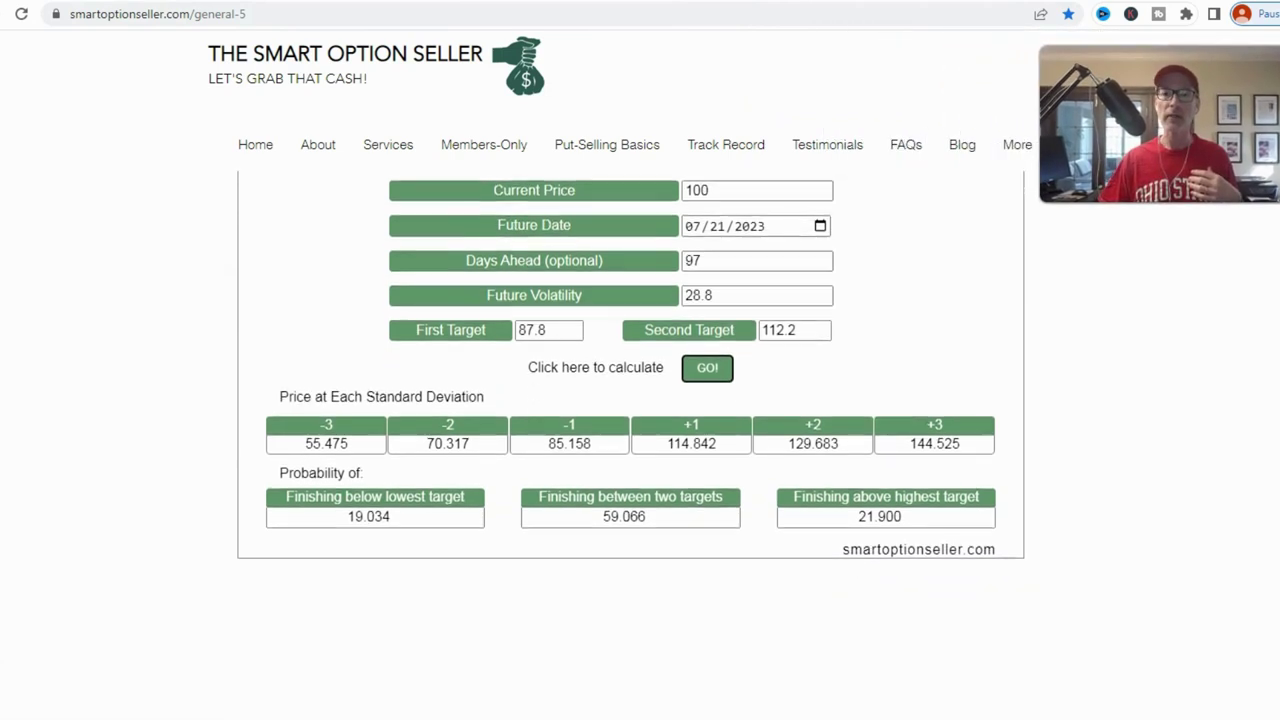
scroll(940, 266, "up", 1)
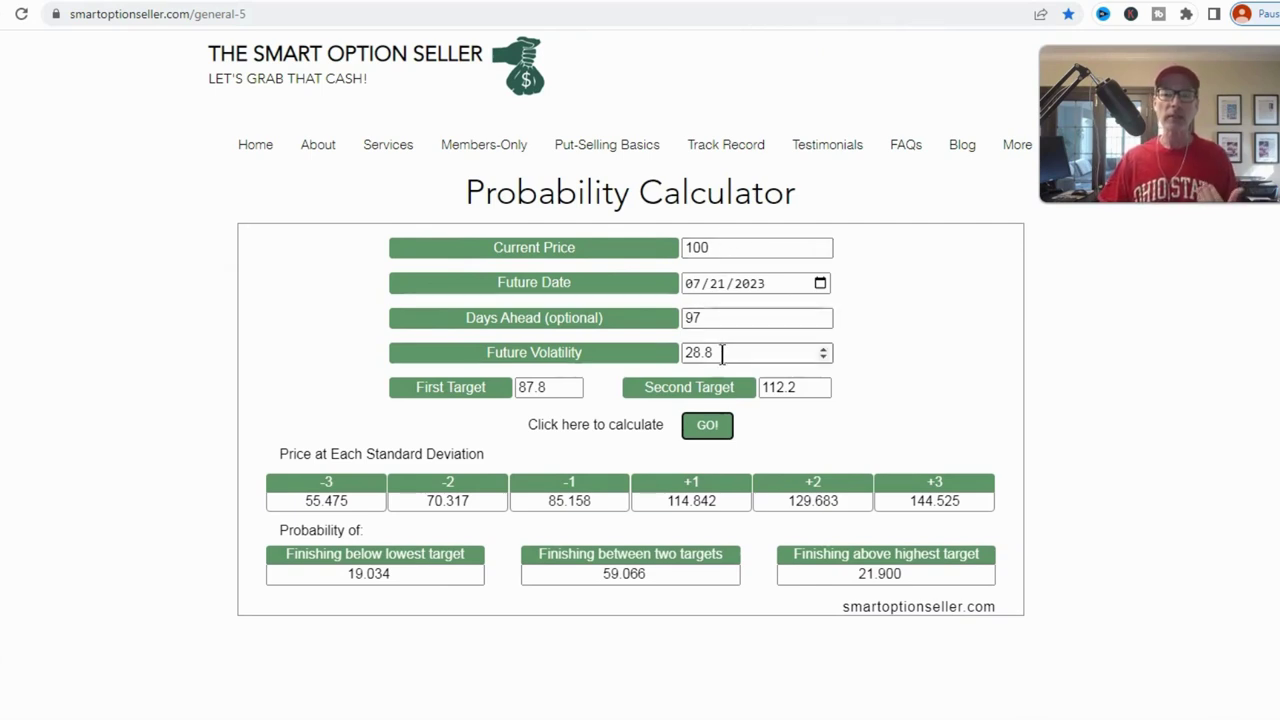
double_click(718, 352)
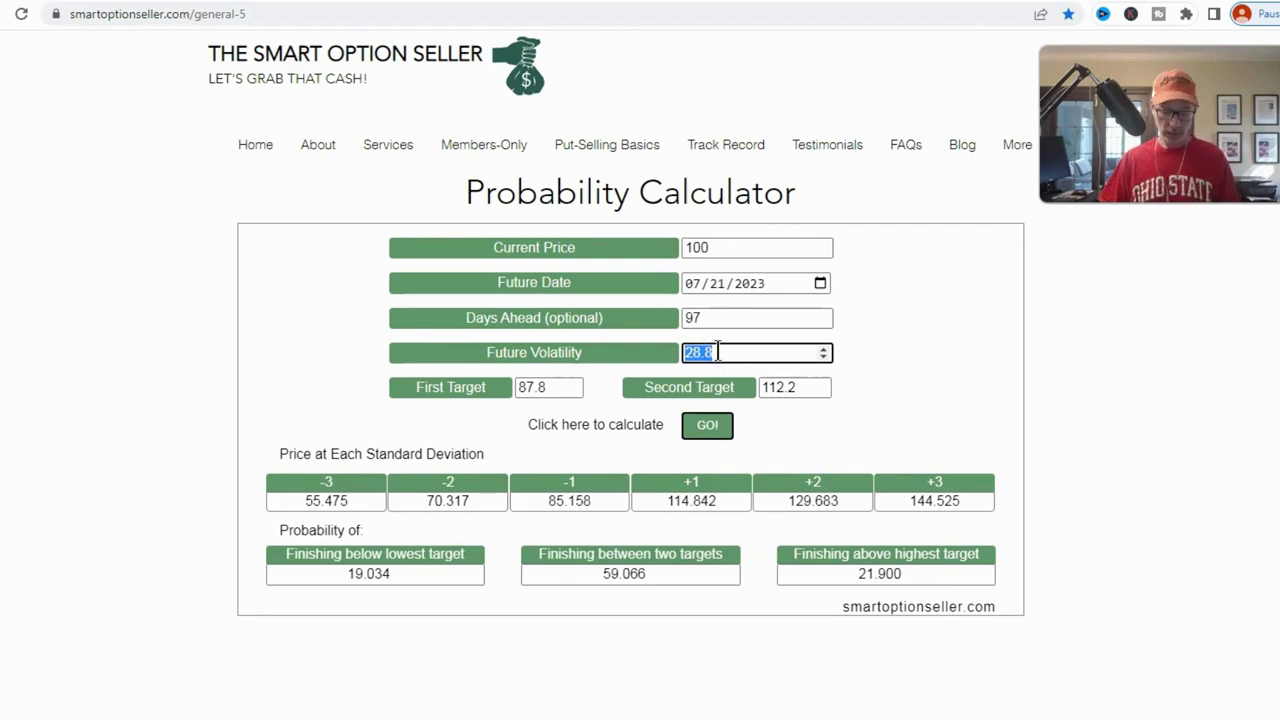
type("3")
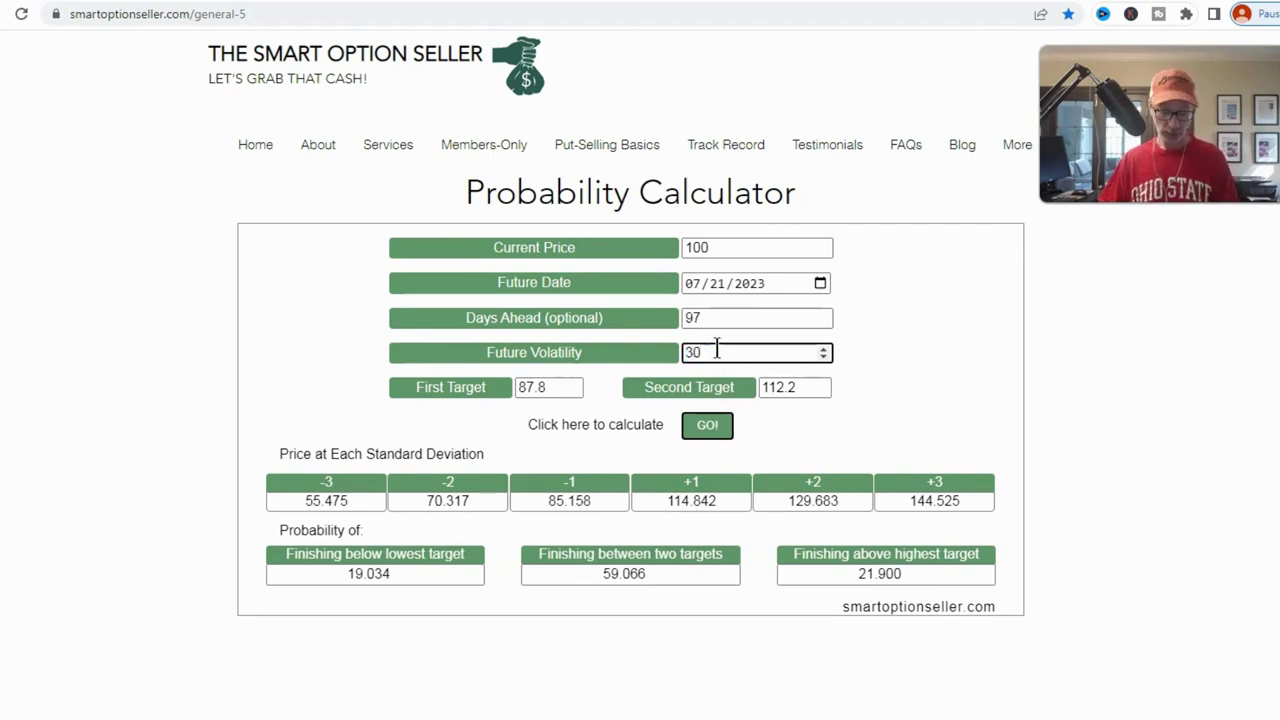
type("0")
key("Tab")
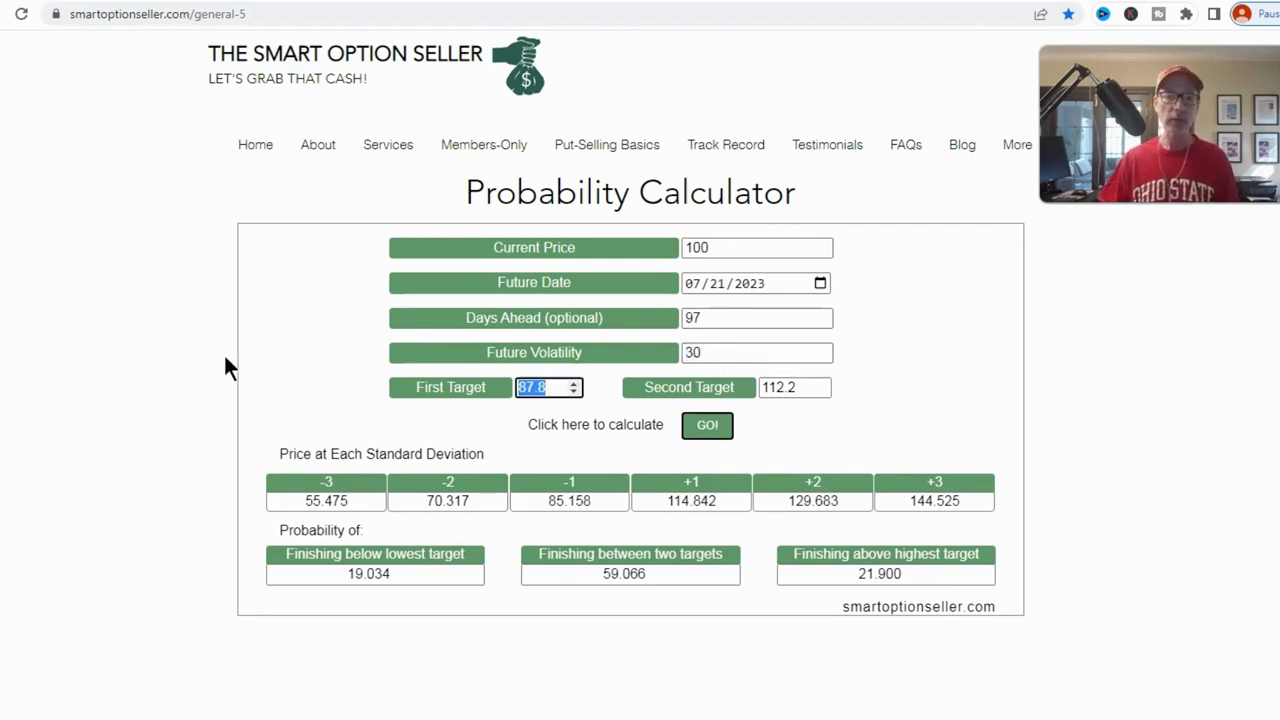
Edit the first target to 87.80 and the second target to 112.20.
left_click(186, 349)
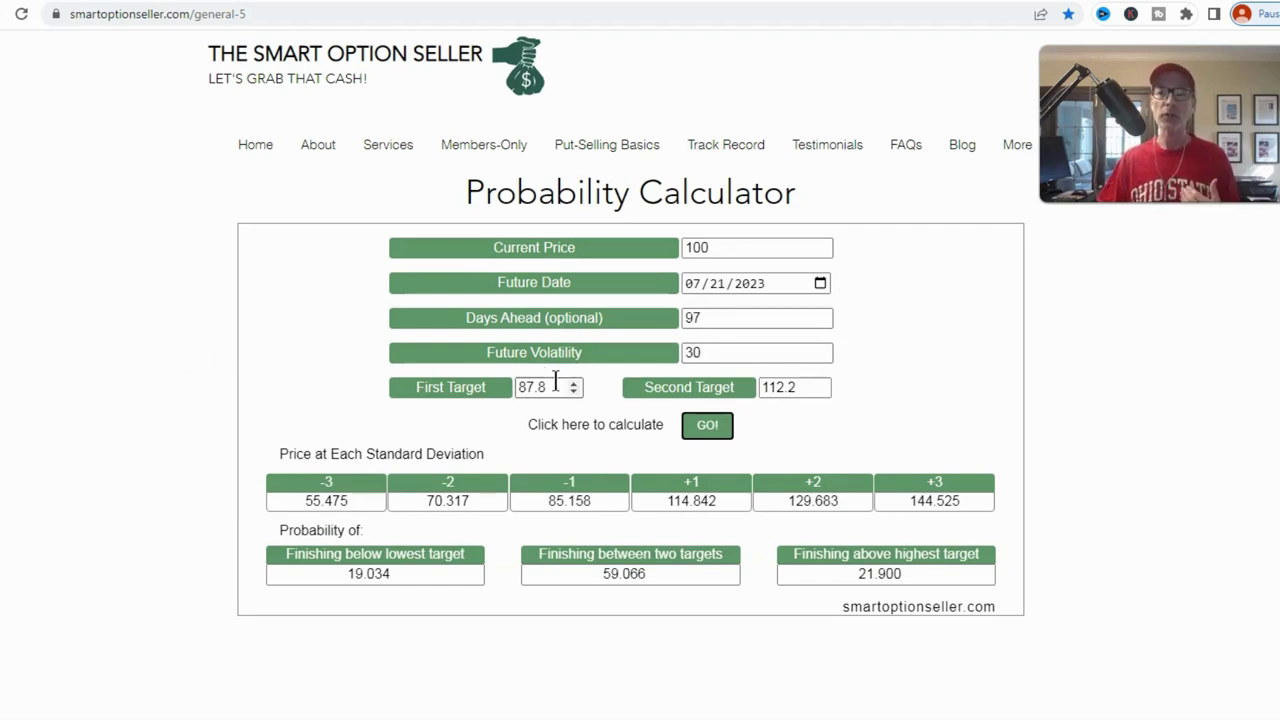
mouse_move(561, 390)
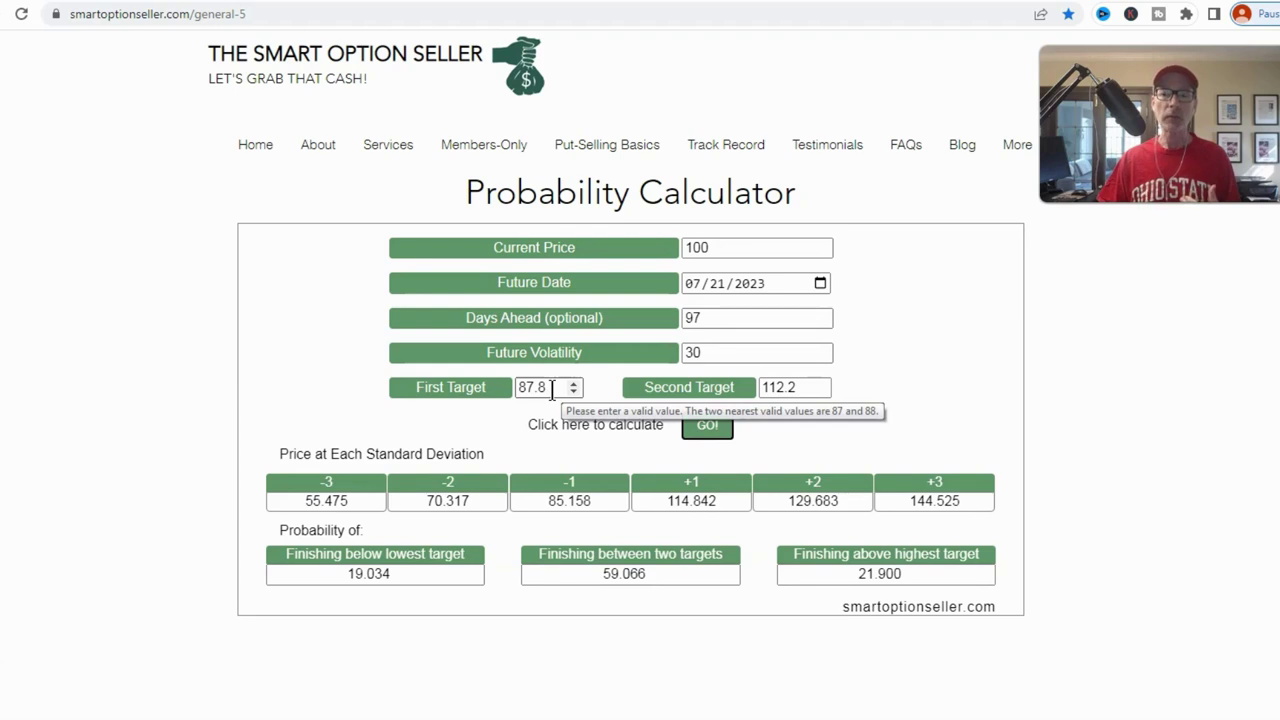
left_click(549, 386)
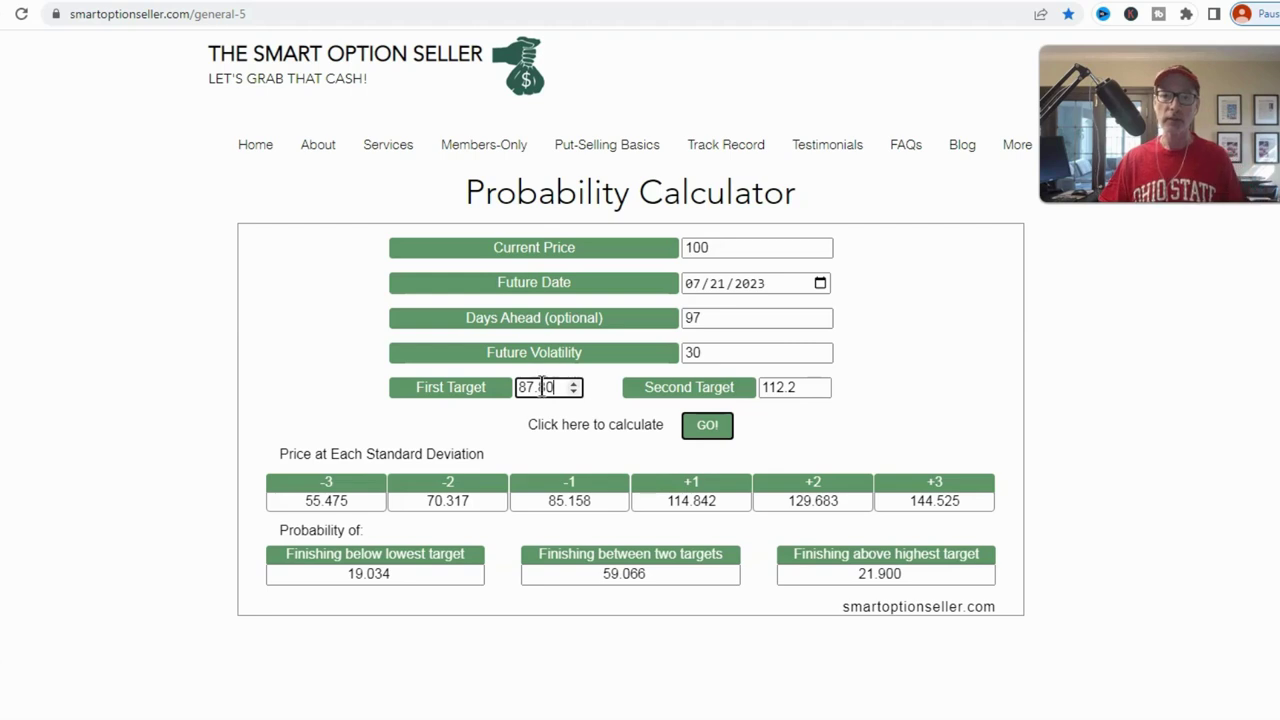
left_click(800, 387)
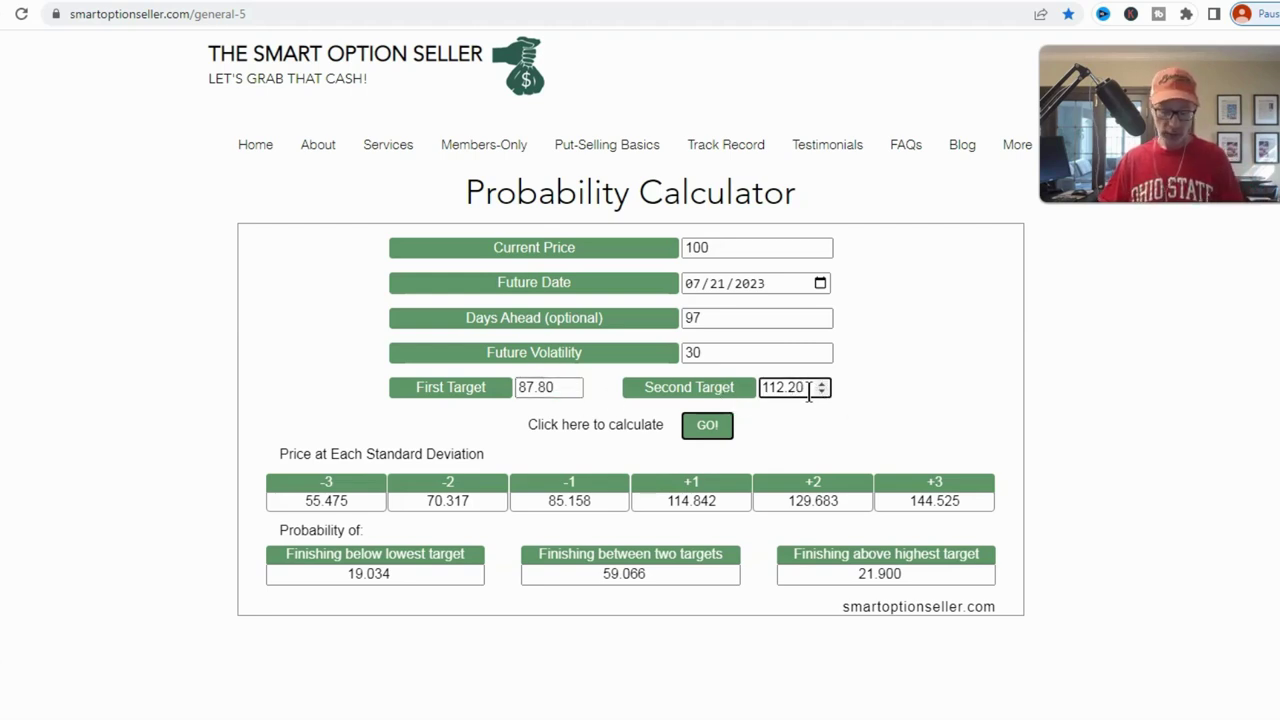
Recalculate odds: 20.001 below 87.80, 57.173 between targets, 22.826 above 112.20.
left_click(708, 428)
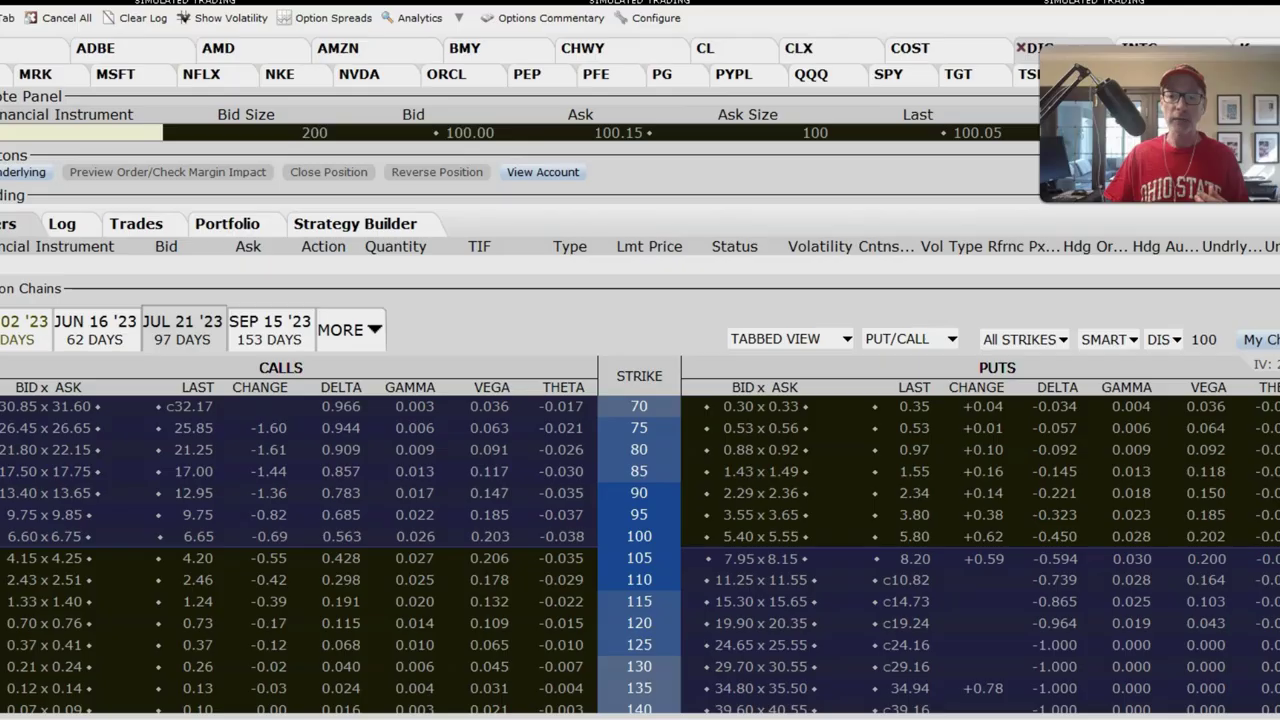
Display the APR 21 '23 expiry in the Disney option chain, strikes around 94 to 108.
left_click(375, 333)
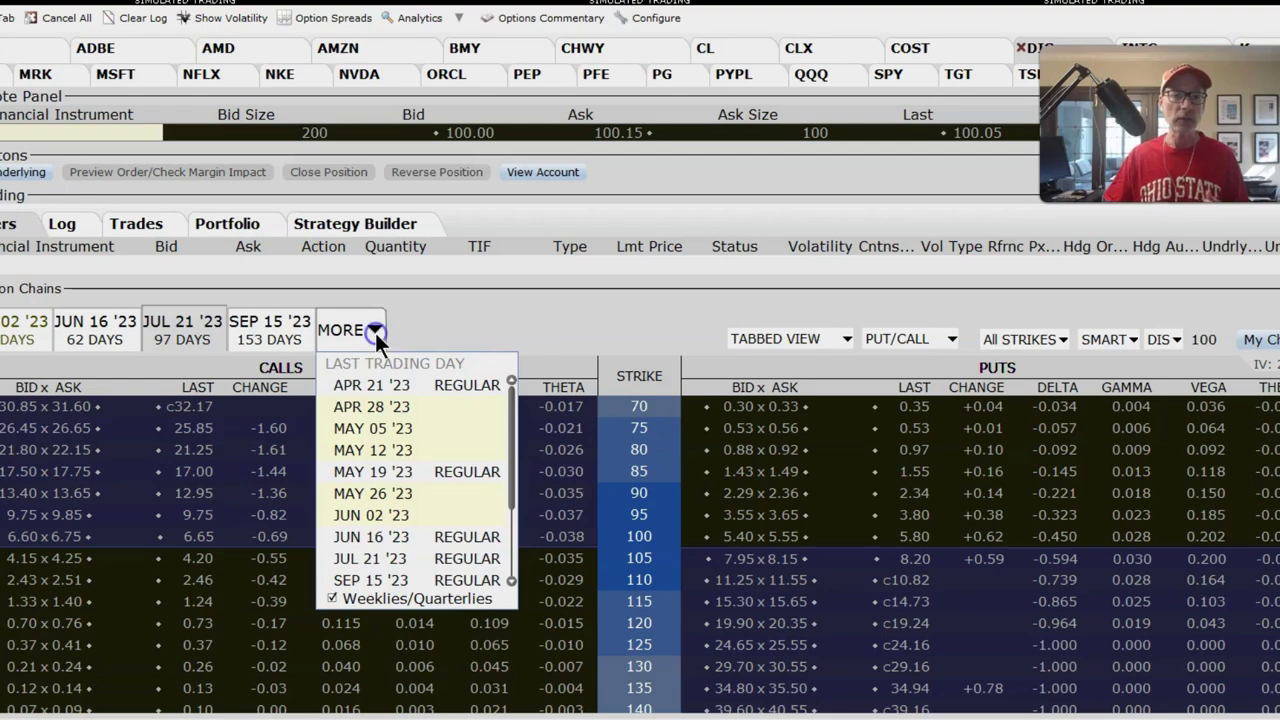
left_click(392, 384)
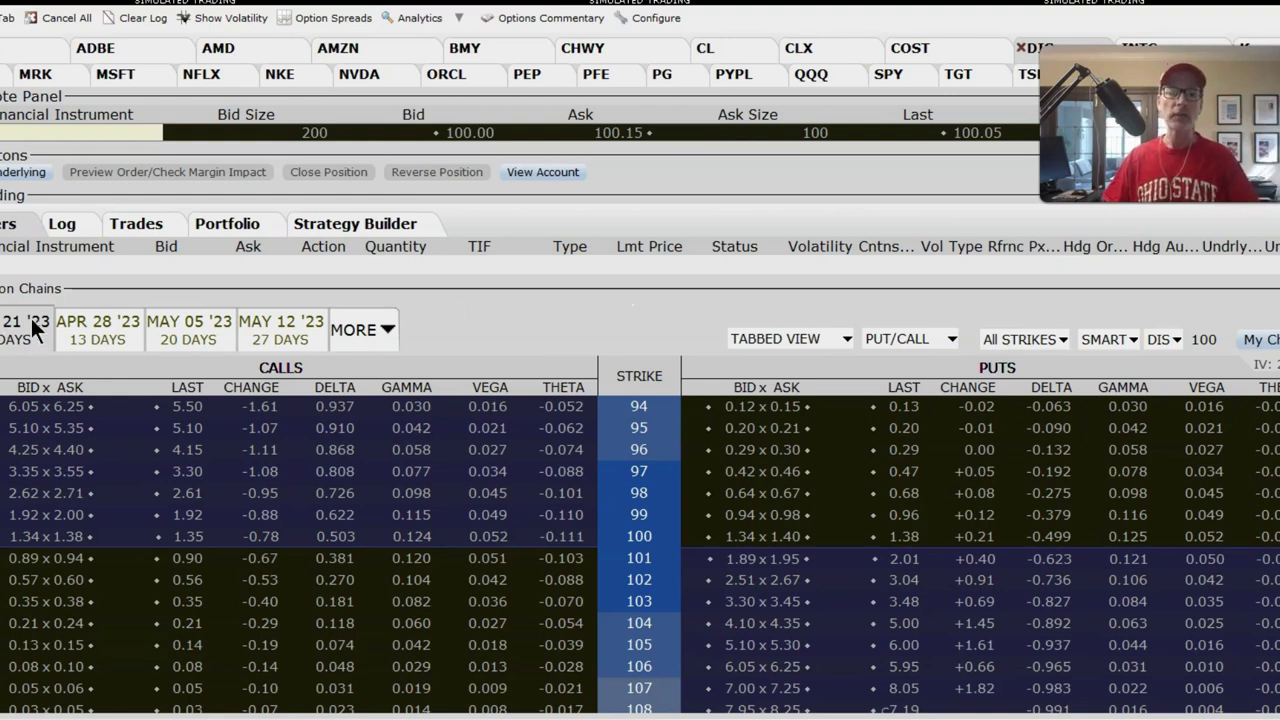
mouse_move(650, 536)
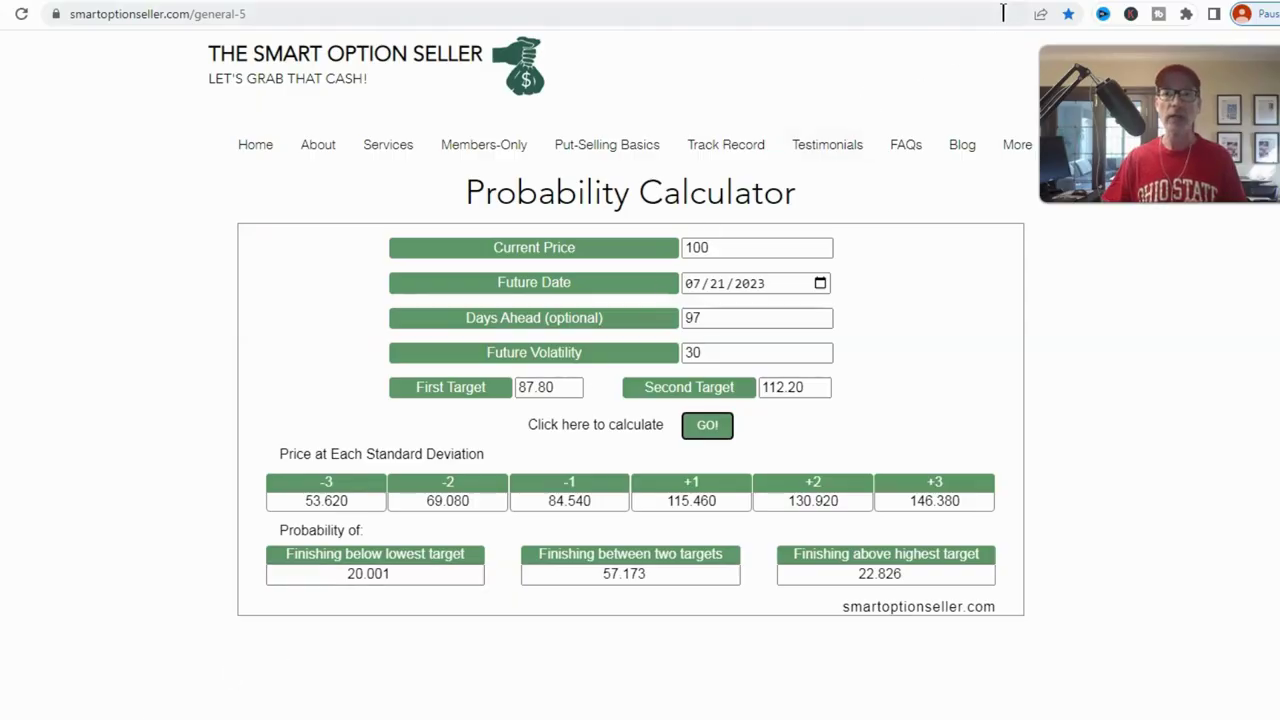
In the Options Calculator, recalculate with 6 days to expiration (call 1.5740, put 1.4990).
key("ctrl+Tab")
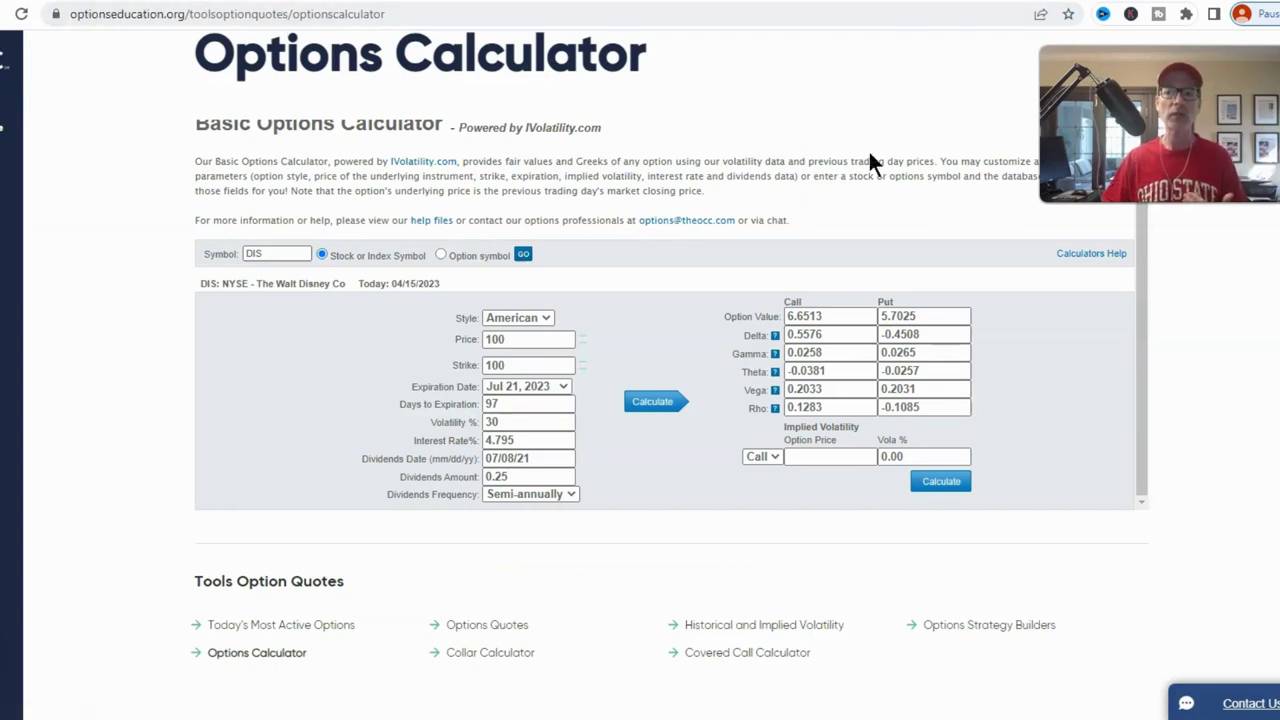
scroll(600, 375, "down", 1)
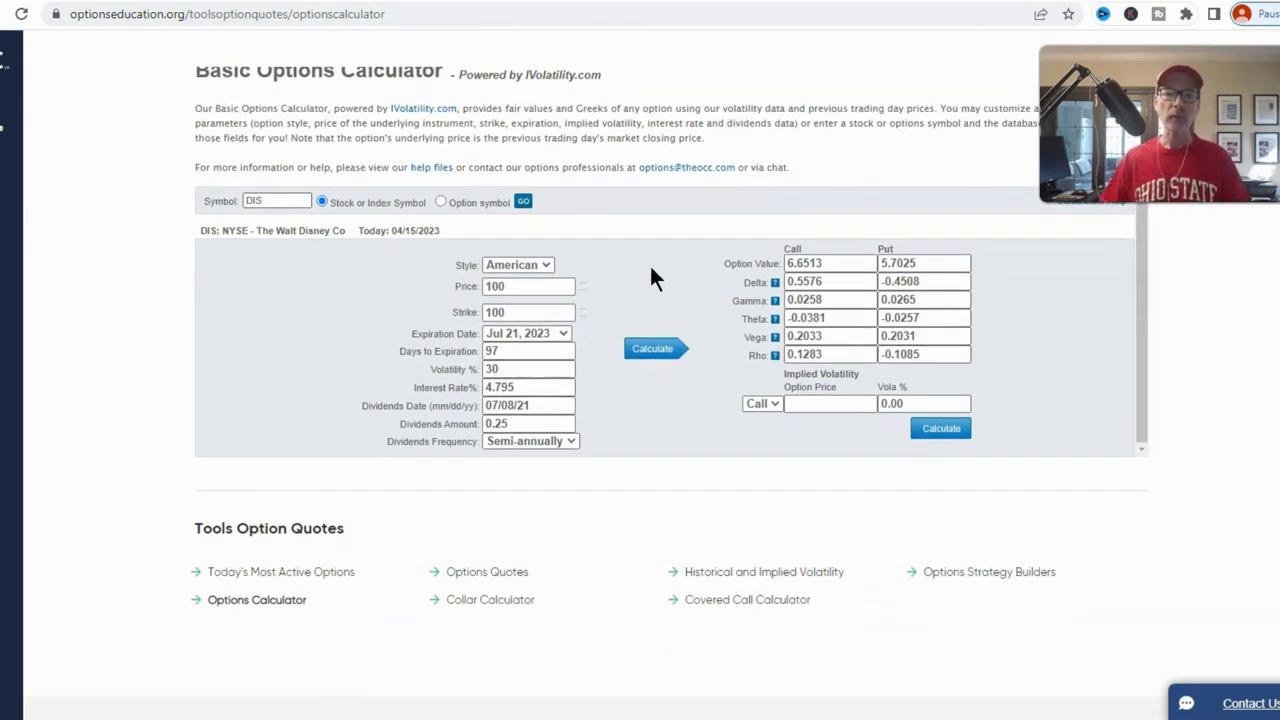
double_click(507, 350)
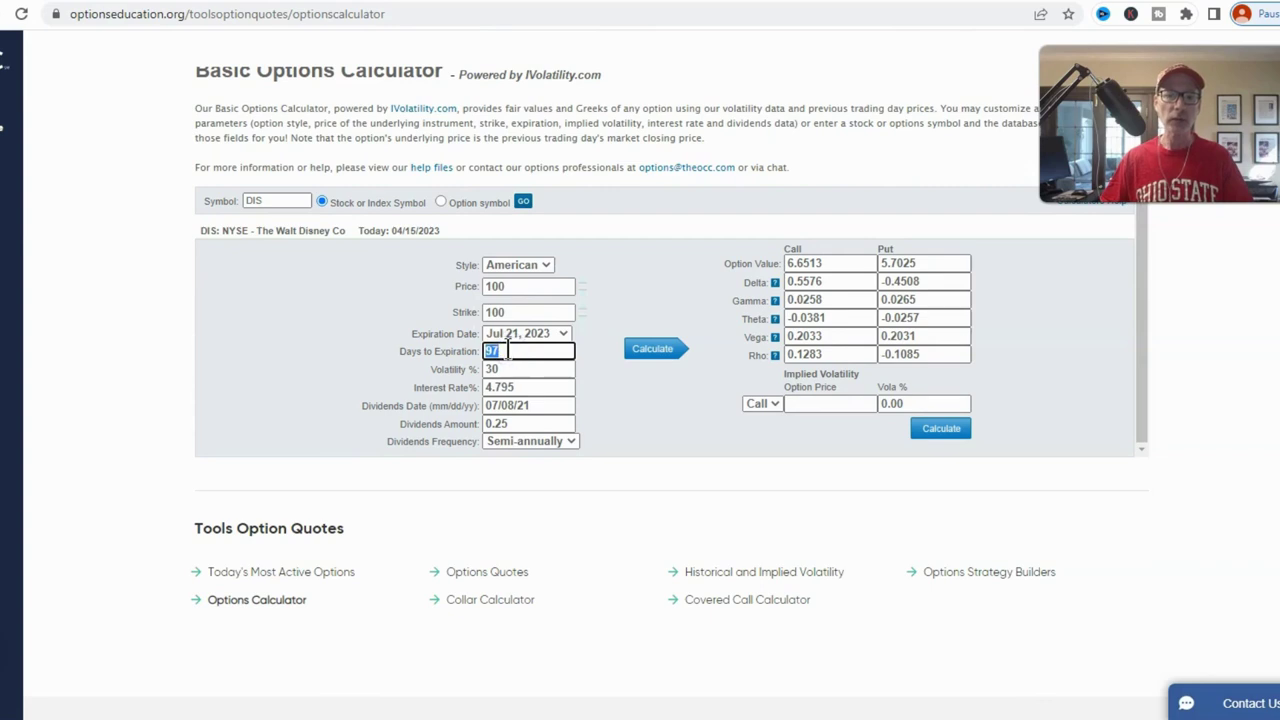
type("6")
key("Tab")
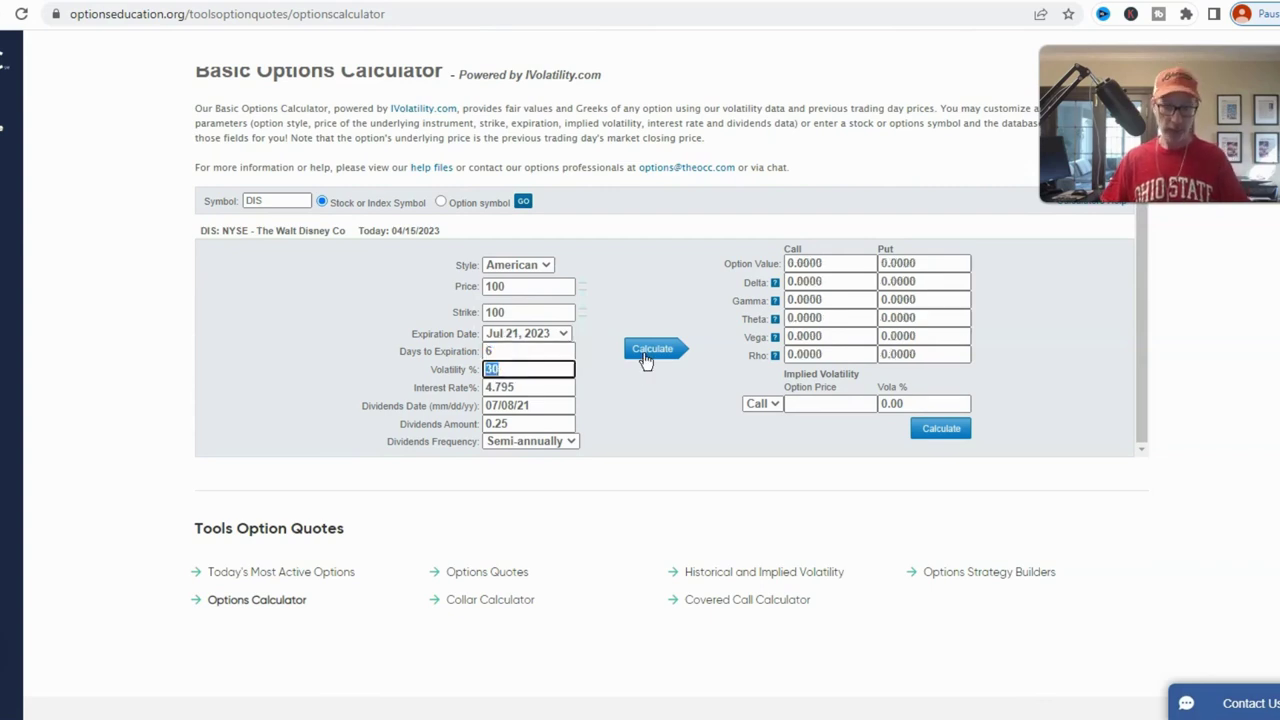
left_click(636, 356)
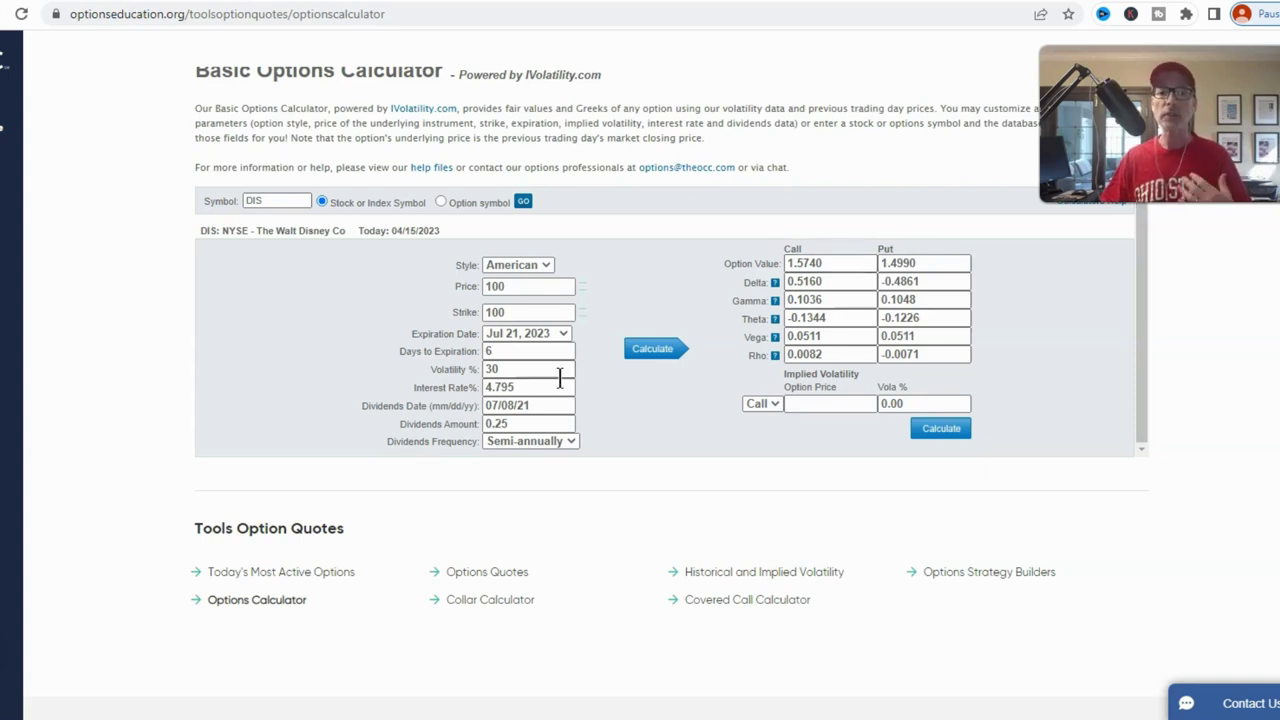
Raise volatility to 40% and recalculate the DIS 100 call (2.0851) and put (2.0099).
double_click(510, 369)
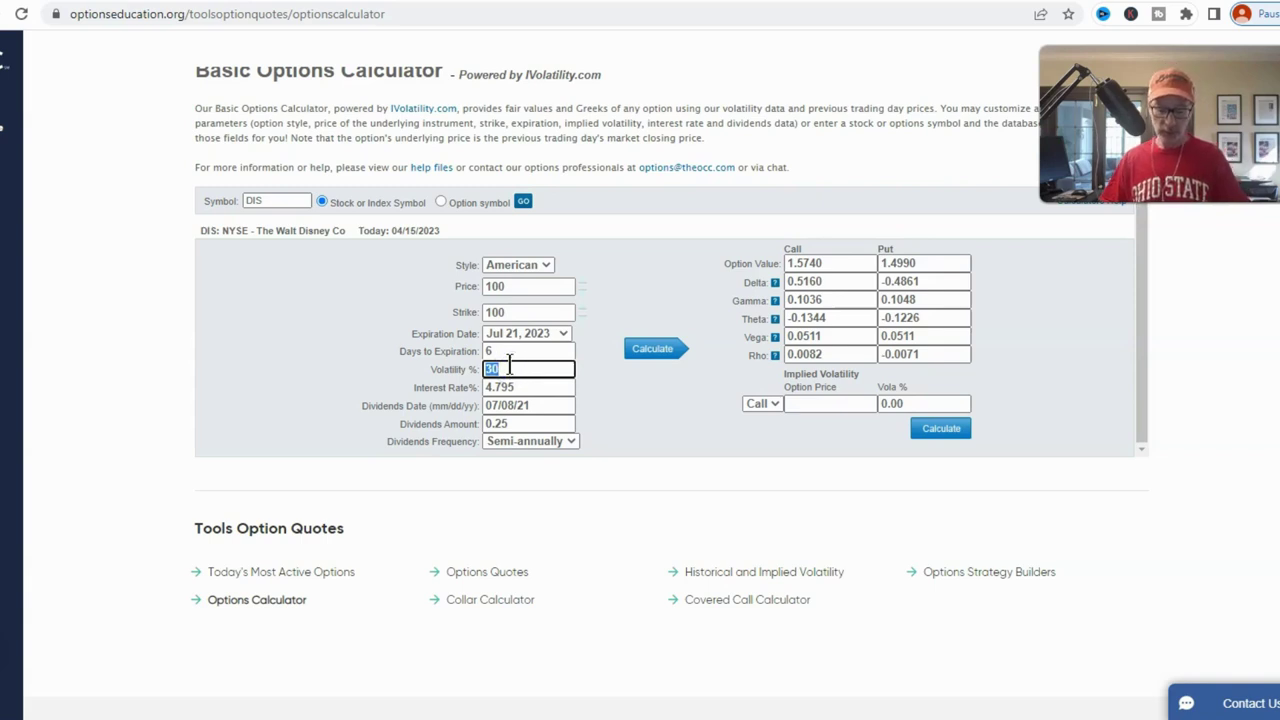
type("40")
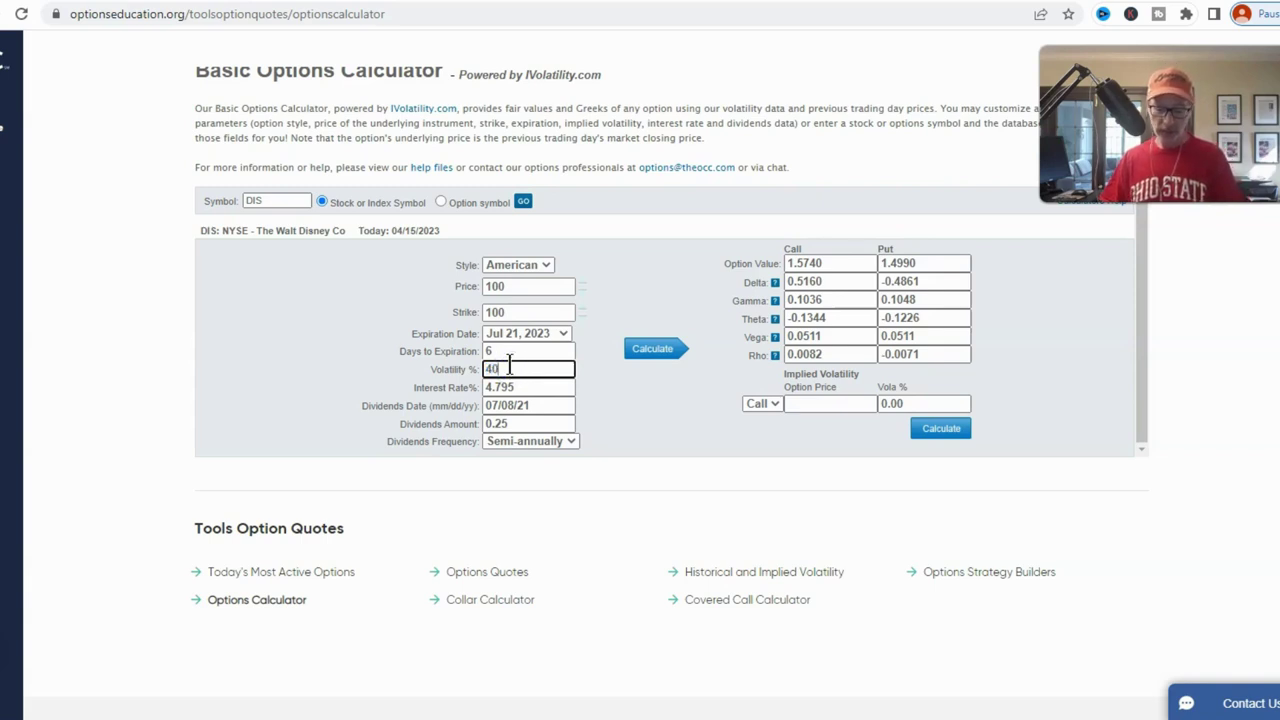
key("Tab")
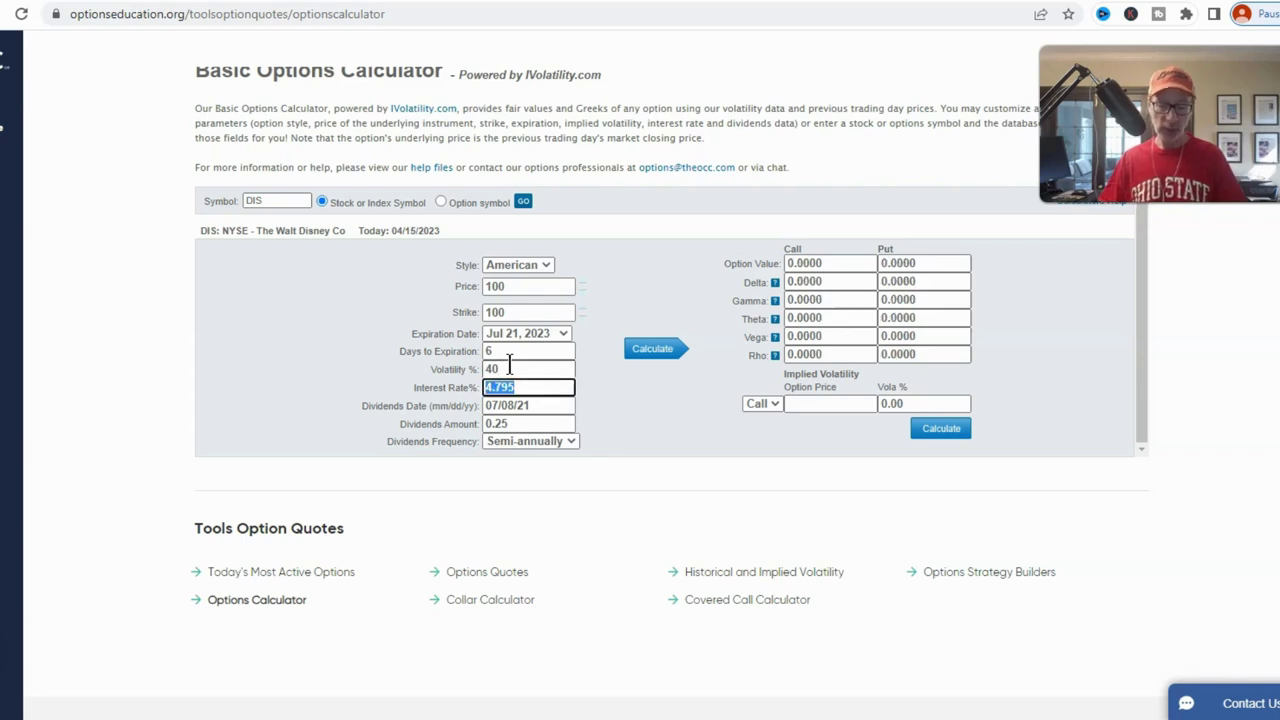
left_click(652, 352)
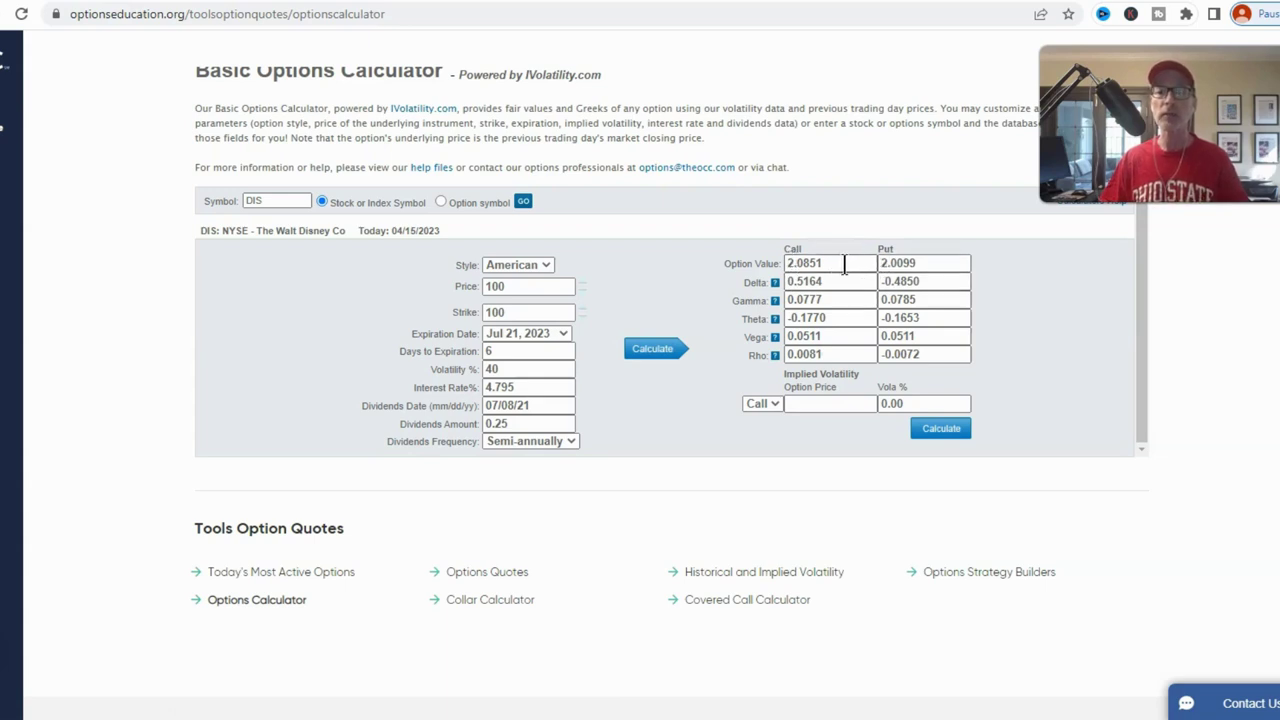
Lower volatility to 20% and recalculate the call (1.0630) and put (0.9882).
double_click(521, 369)
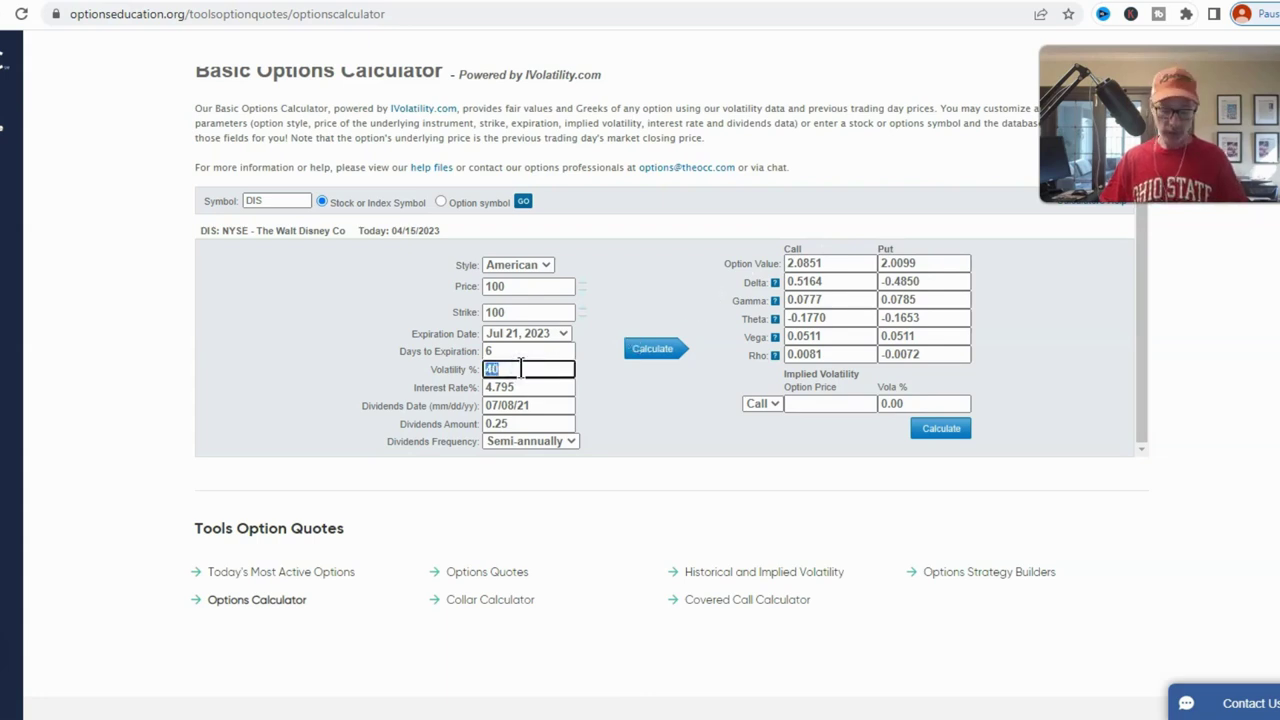
type("20")
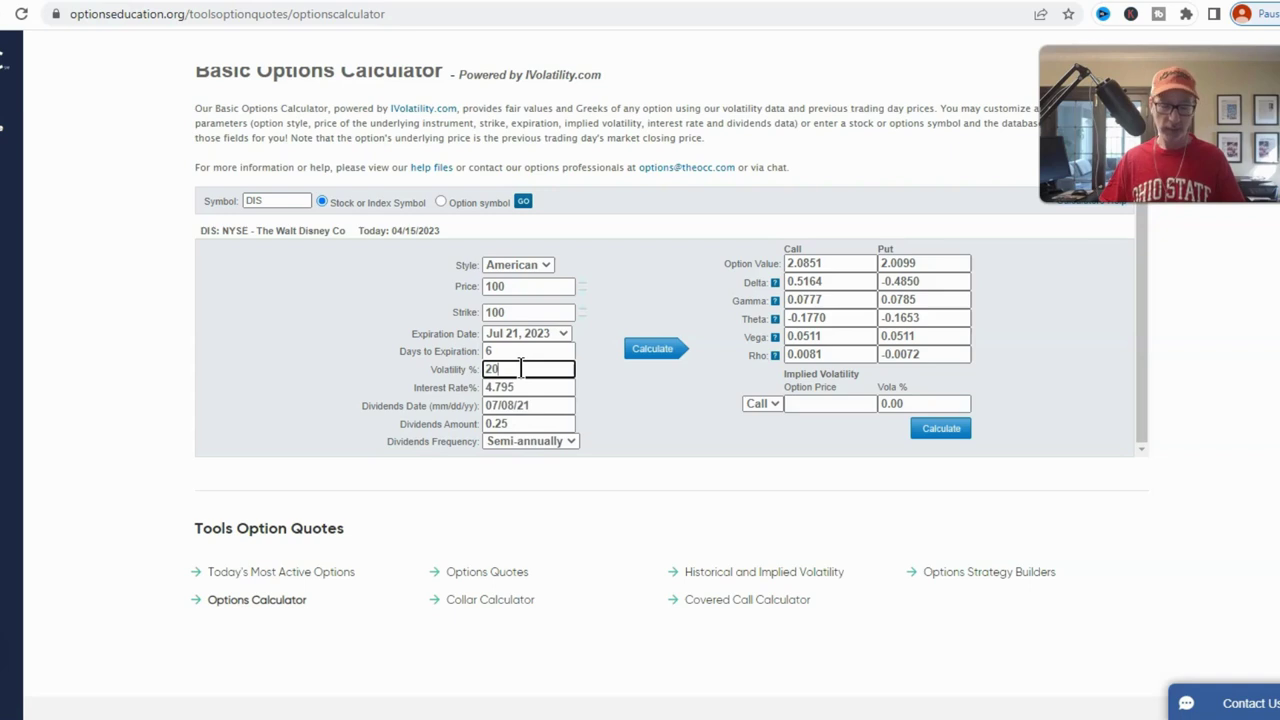
key("Tab")
left_click(643, 350)
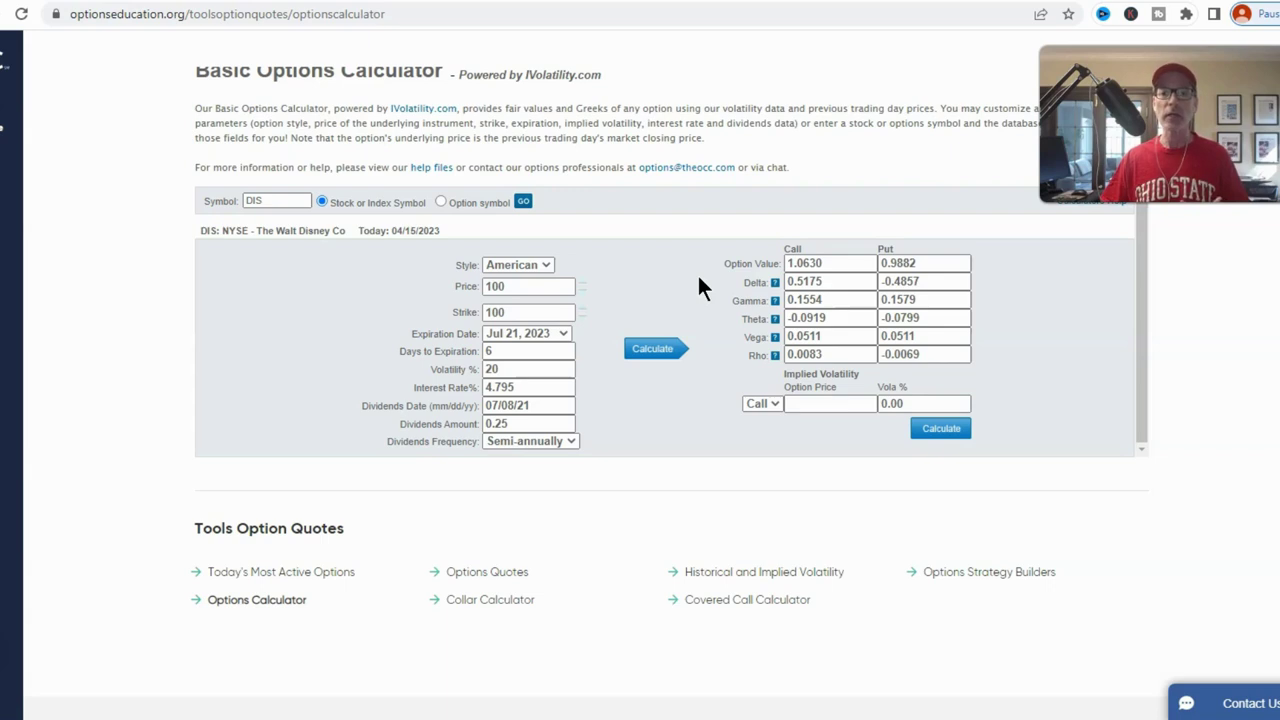
Bring the TWS main trading window with the Disney option chain to the front.
mouse_move(670, 719)
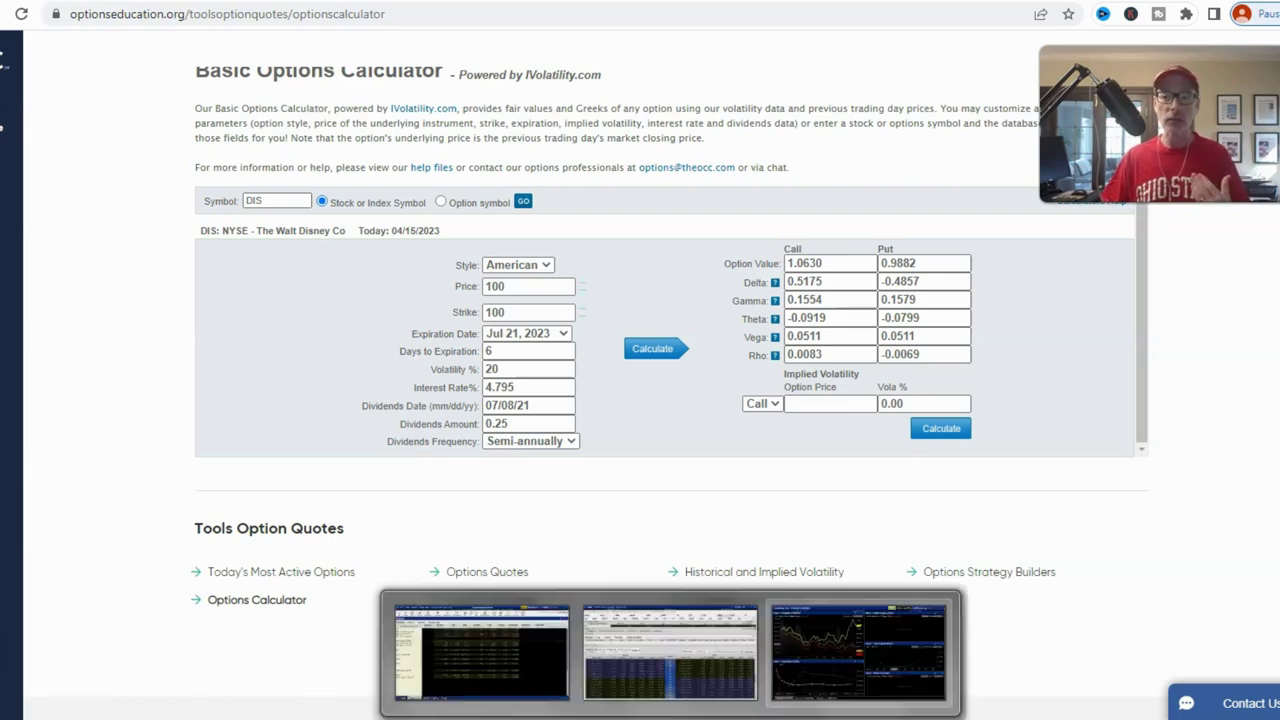
left_click(855, 655)
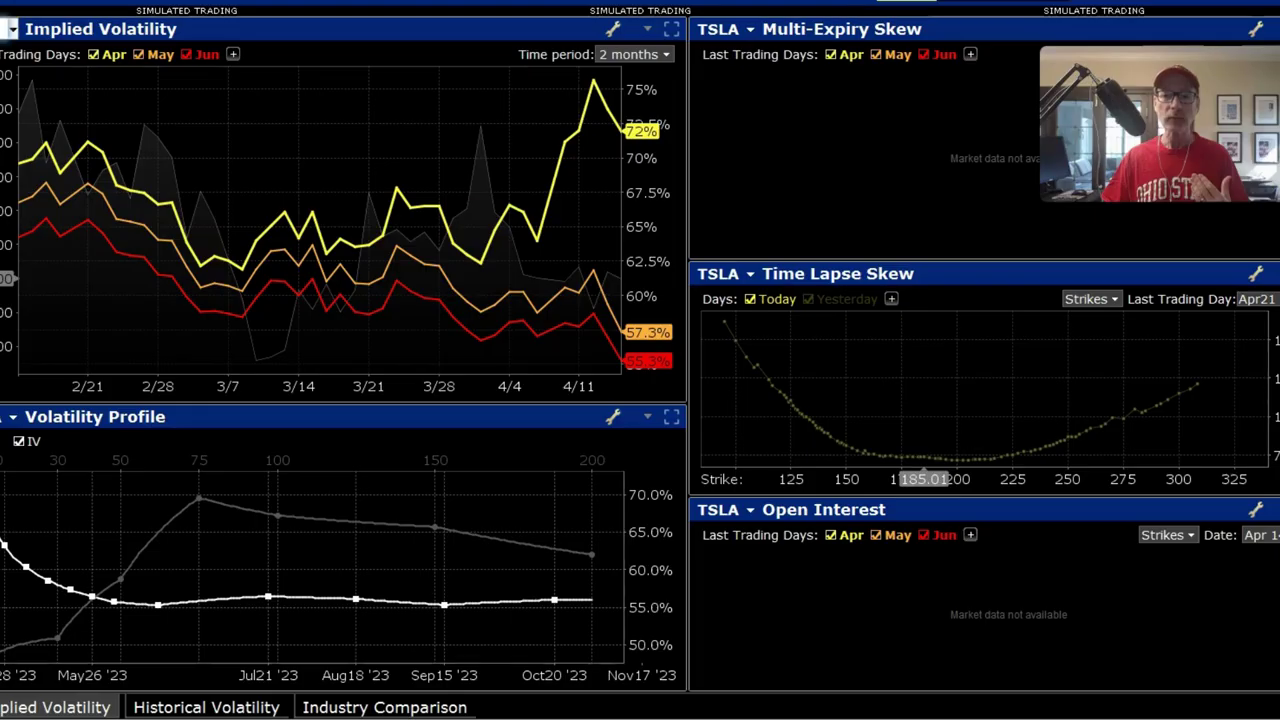
key("alt+Tab")
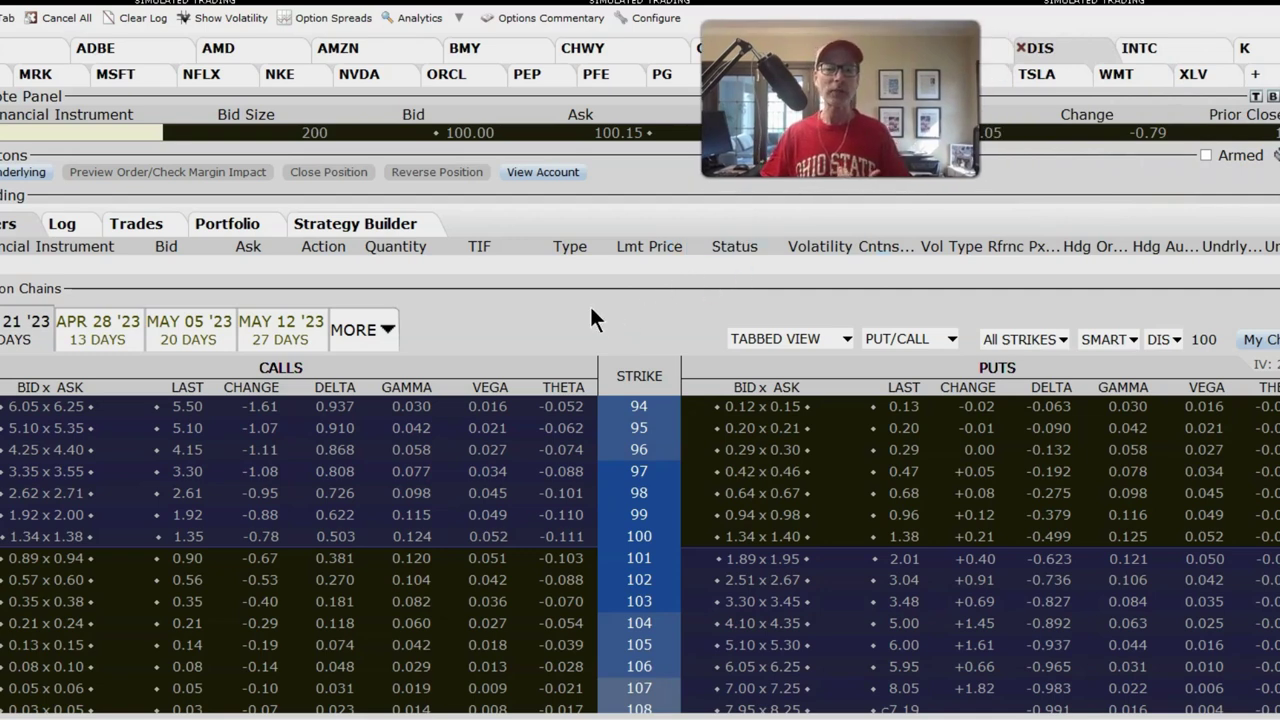
Show the JUL 21 '23 expiration chain with the Strategy Builder.
left_click(360, 332)
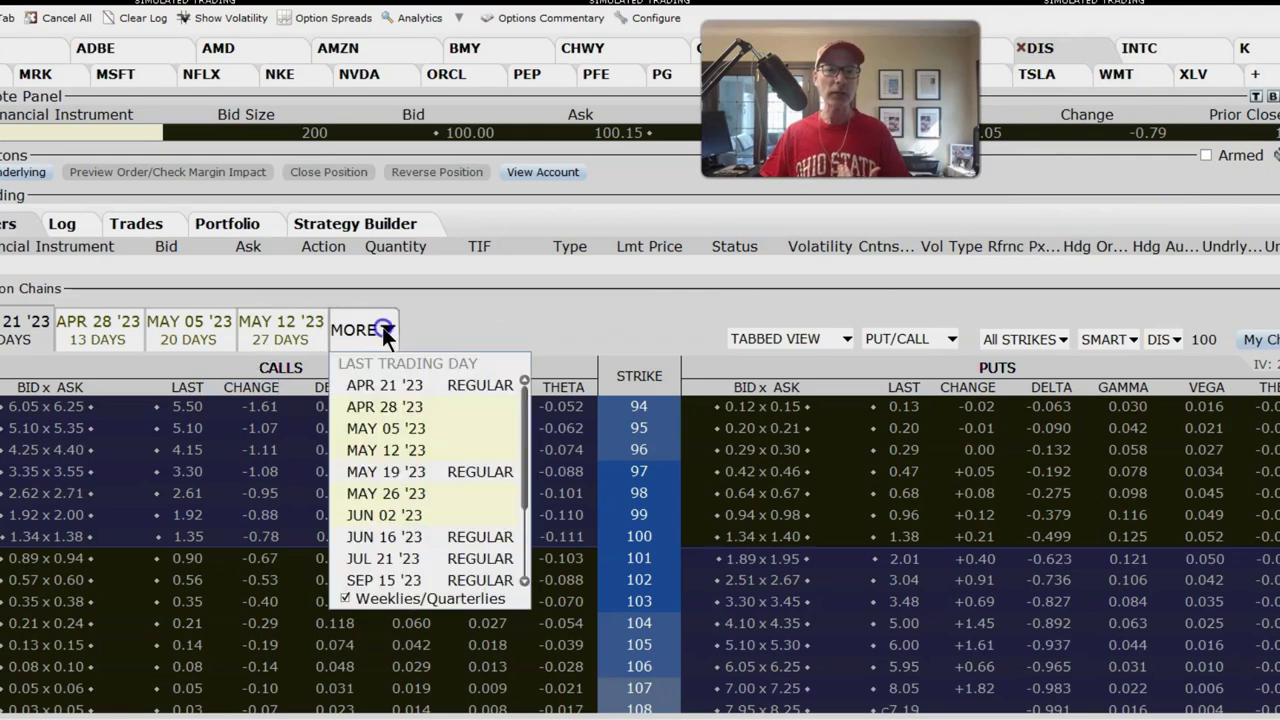
left_click(384, 558)
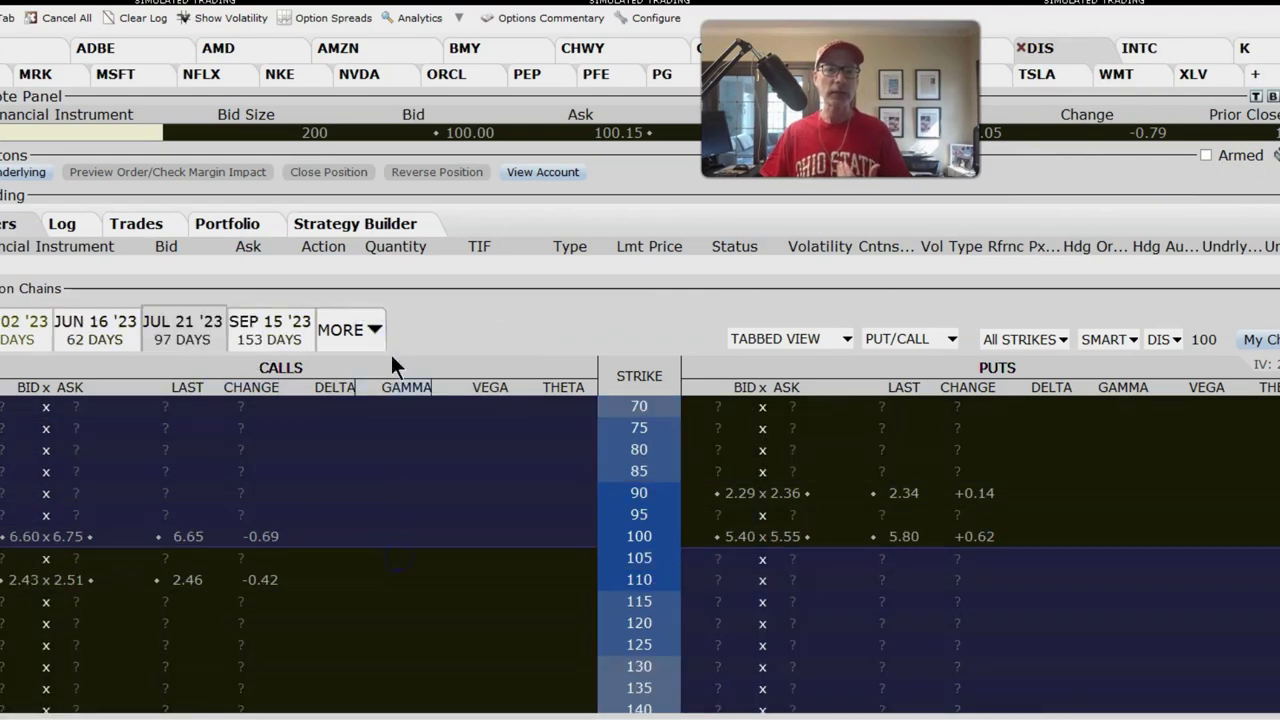
left_click(352, 222)
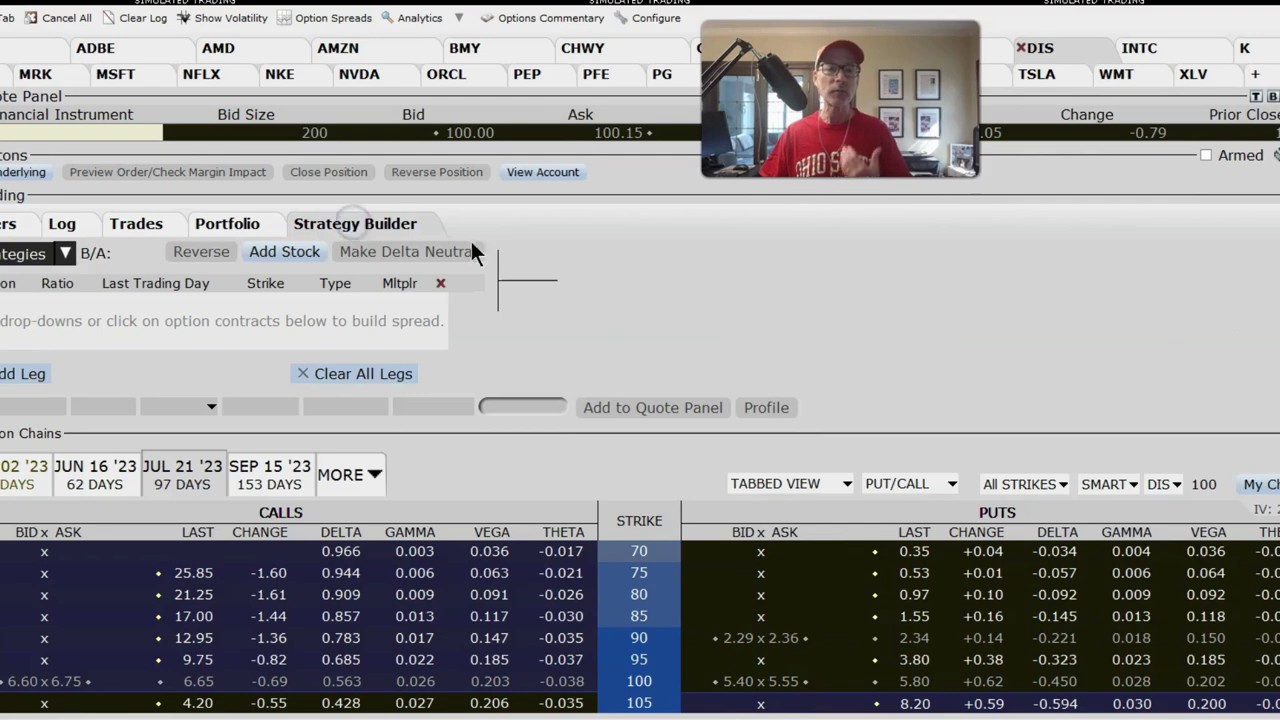
Enlarge the chain and add the 100-strike put and 100-strike call as straddle legs.
left_click_drag(886, 435, 884, 397)
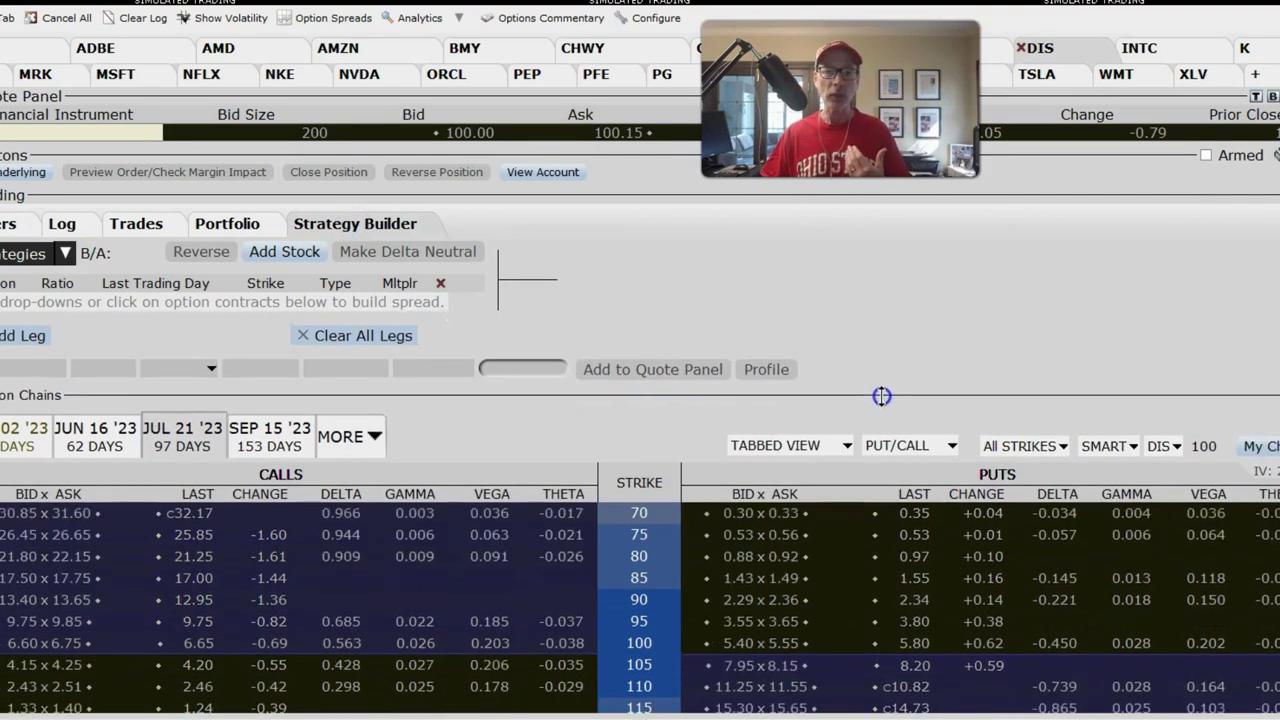
left_click(787, 647)
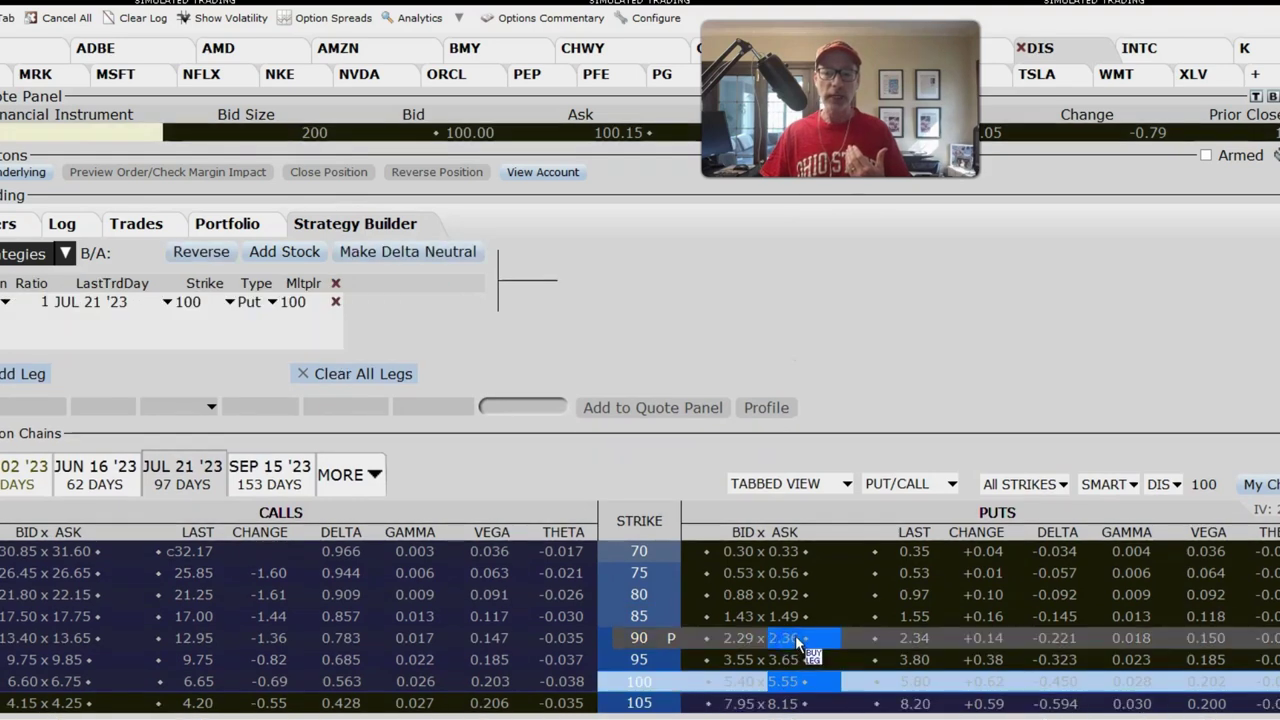
left_click(68, 682)
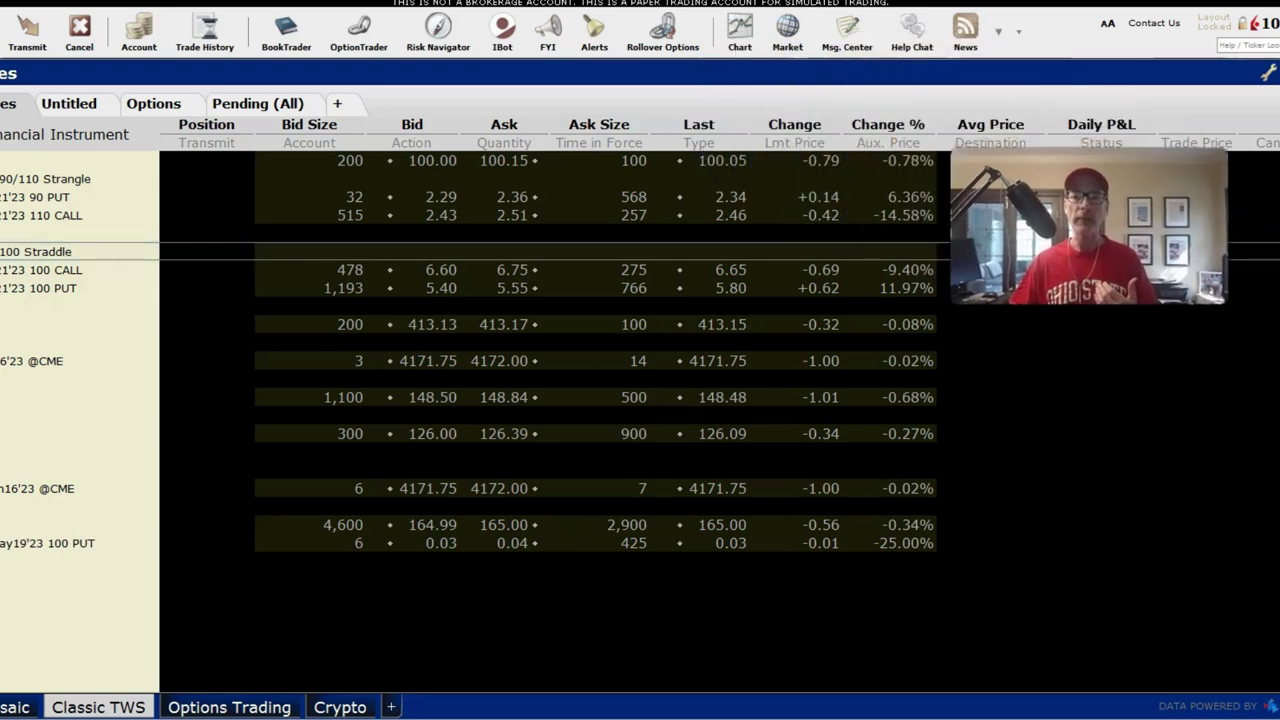
Point out the 100 CALL and 100 PUT legs of the straddle in the watchlist.
left_click(233, 270)
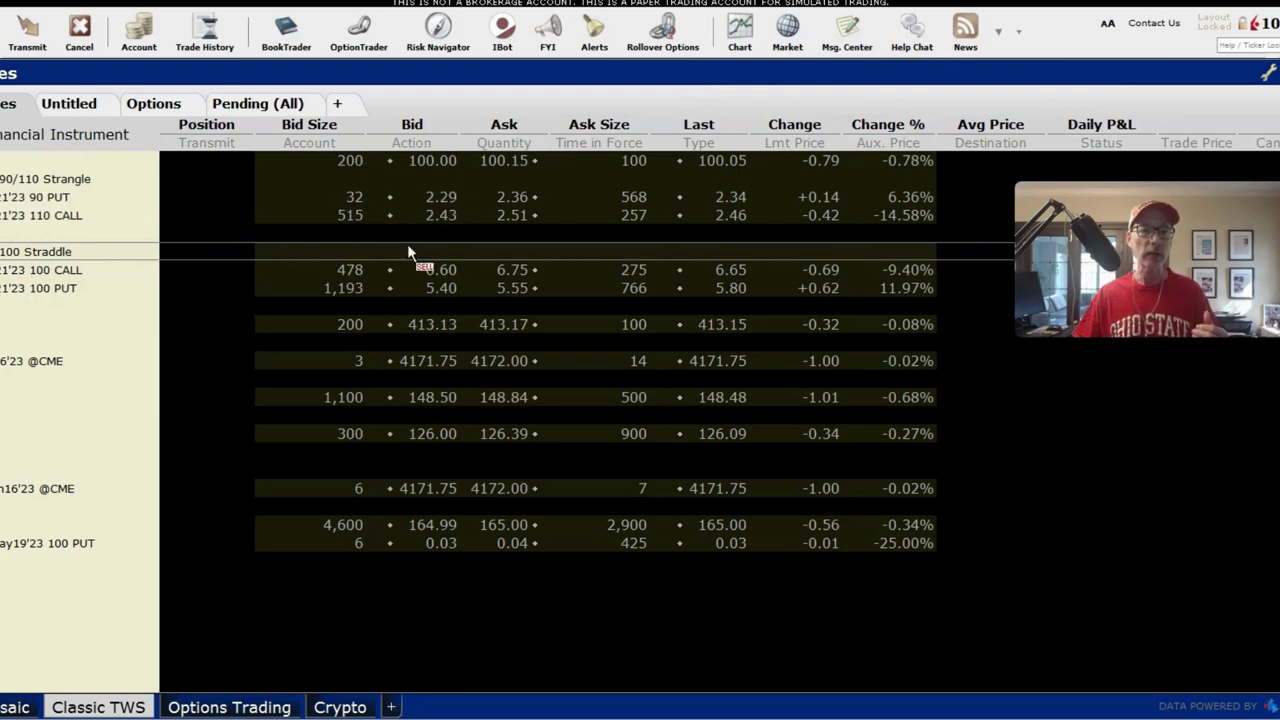
left_click(241, 287)
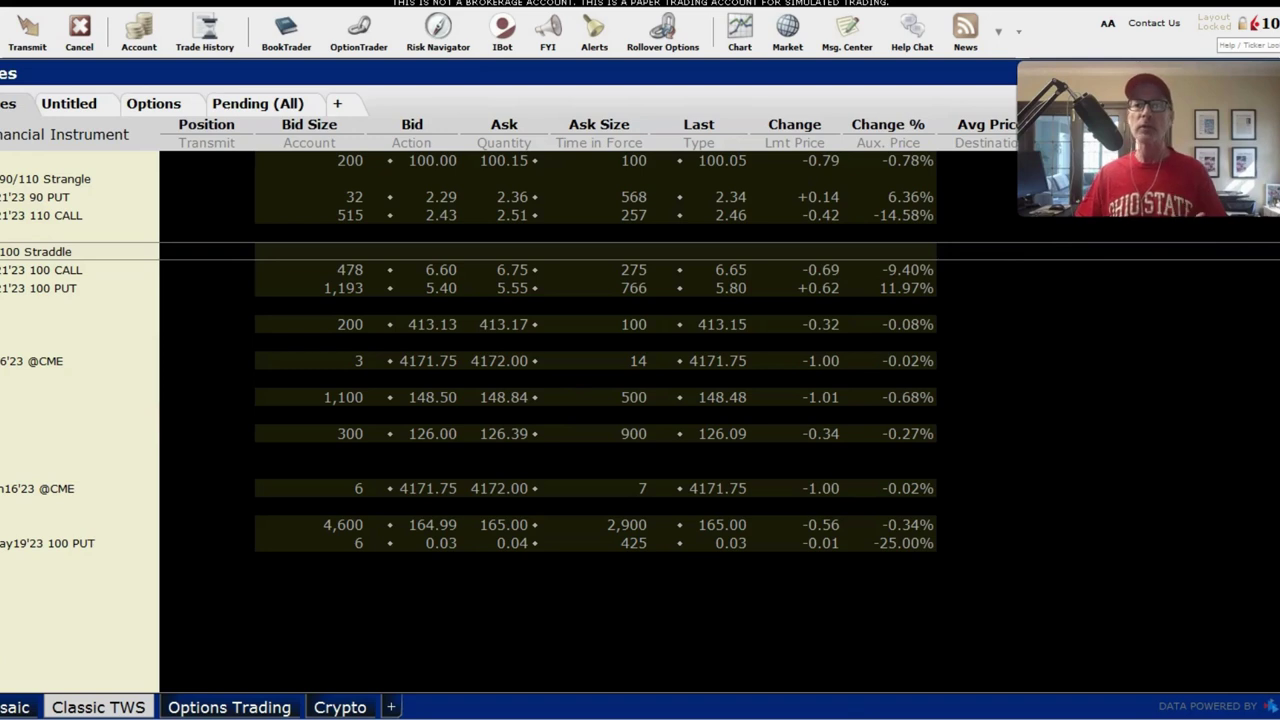
mouse_move(933, 717)
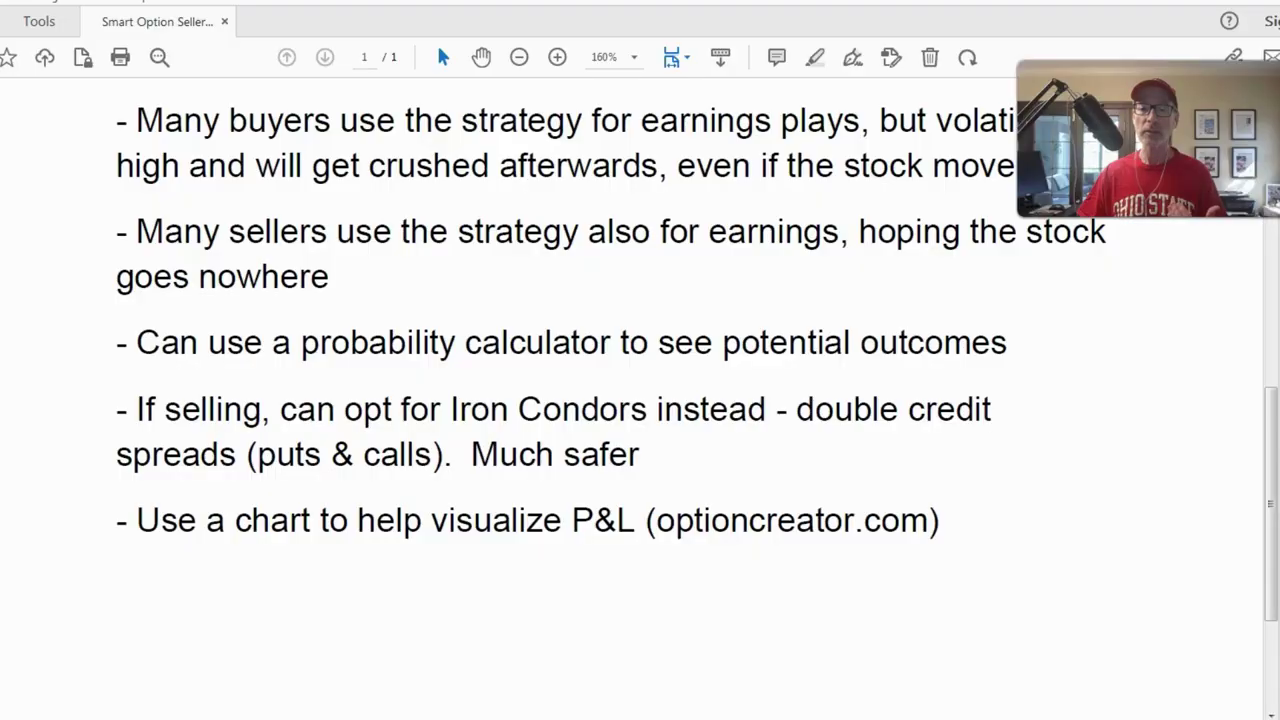
Review the end of the strategy notes PDF, then return to the browser calculator.
left_click_drag(1271, 511, 1275, 500)
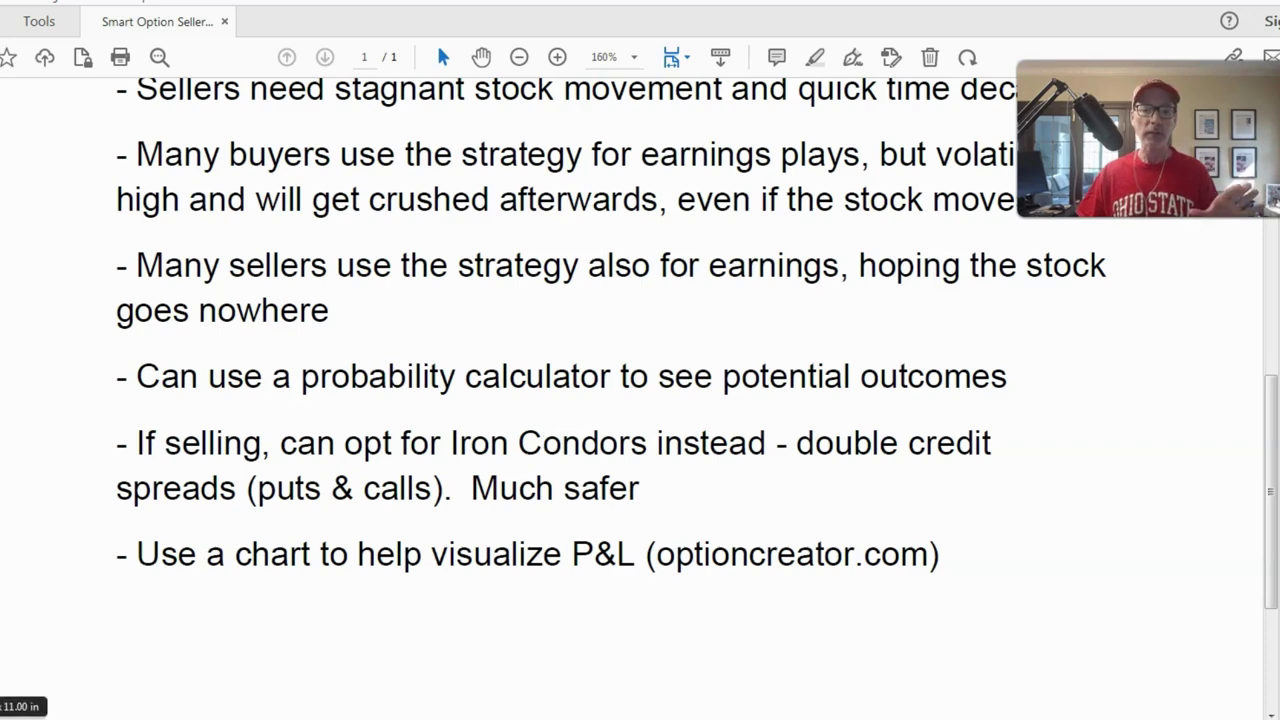
key("alt+Tab")
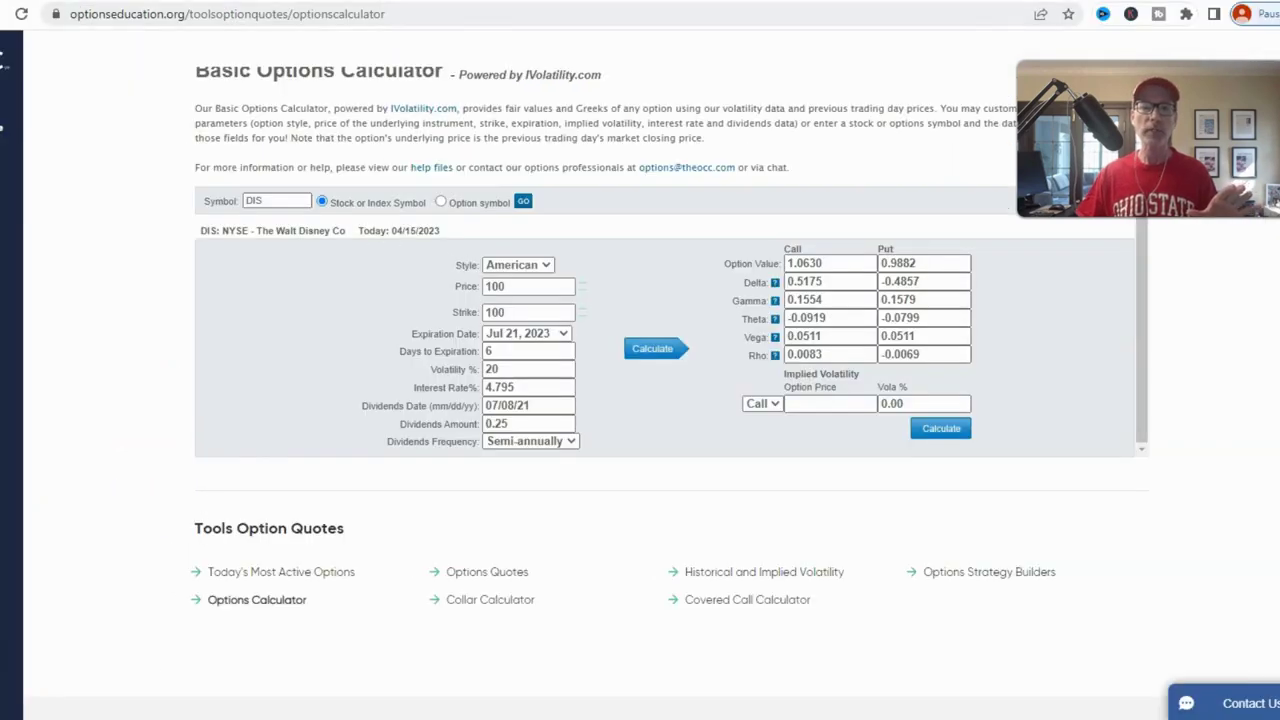
Open the smartoptionseller.com Put-Selling Basics page and scroll to its free e-book sign-up form.
left_click(430, 2)
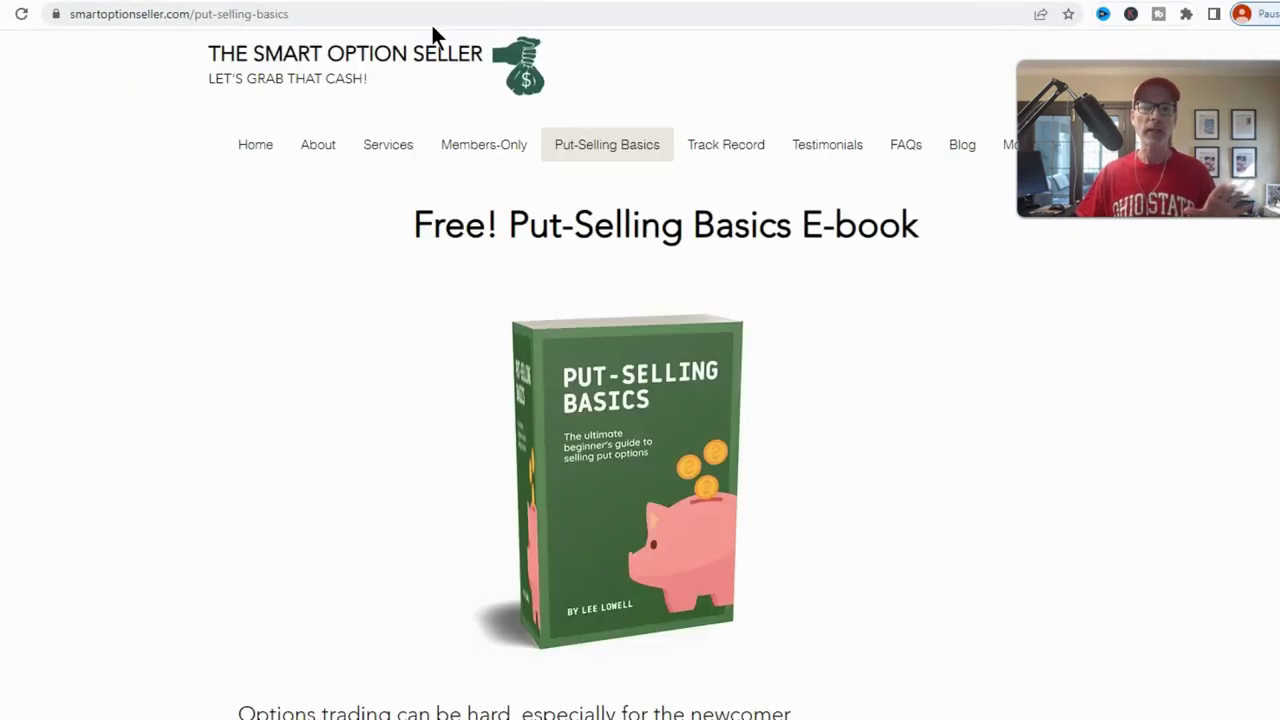
scroll(579, 452, "down", 1)
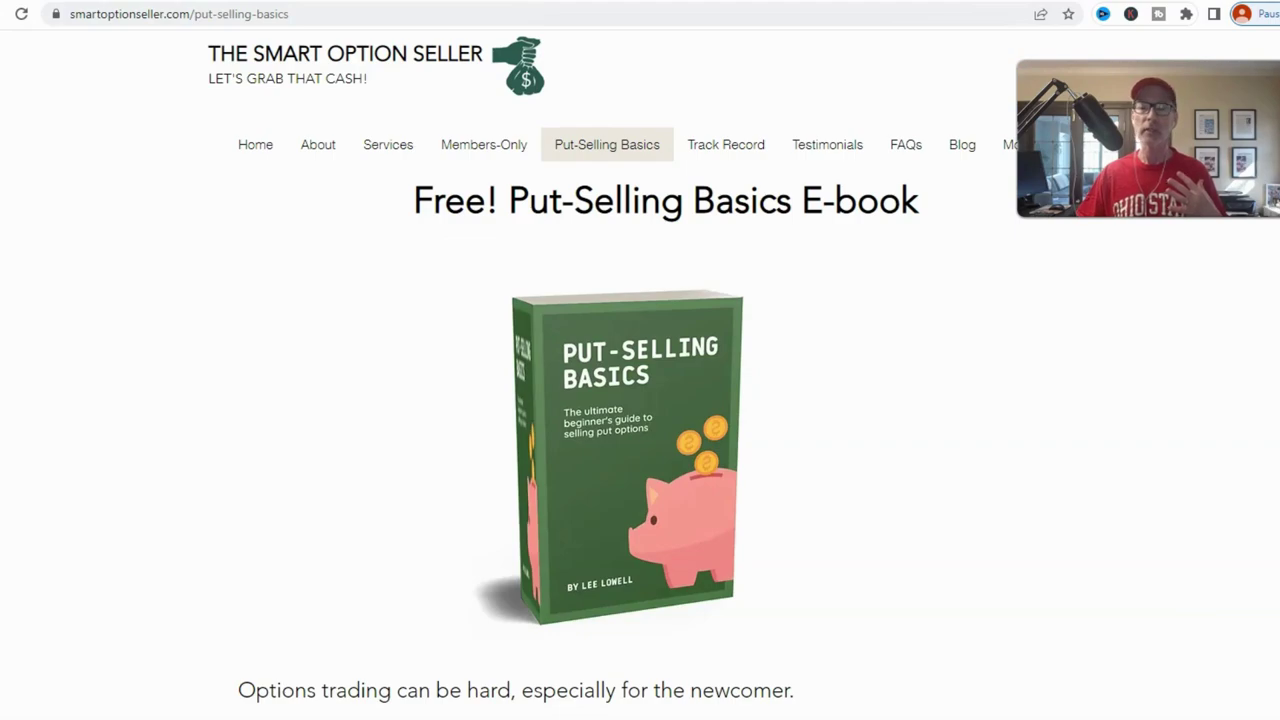
scroll(640, 450, "down", 15)
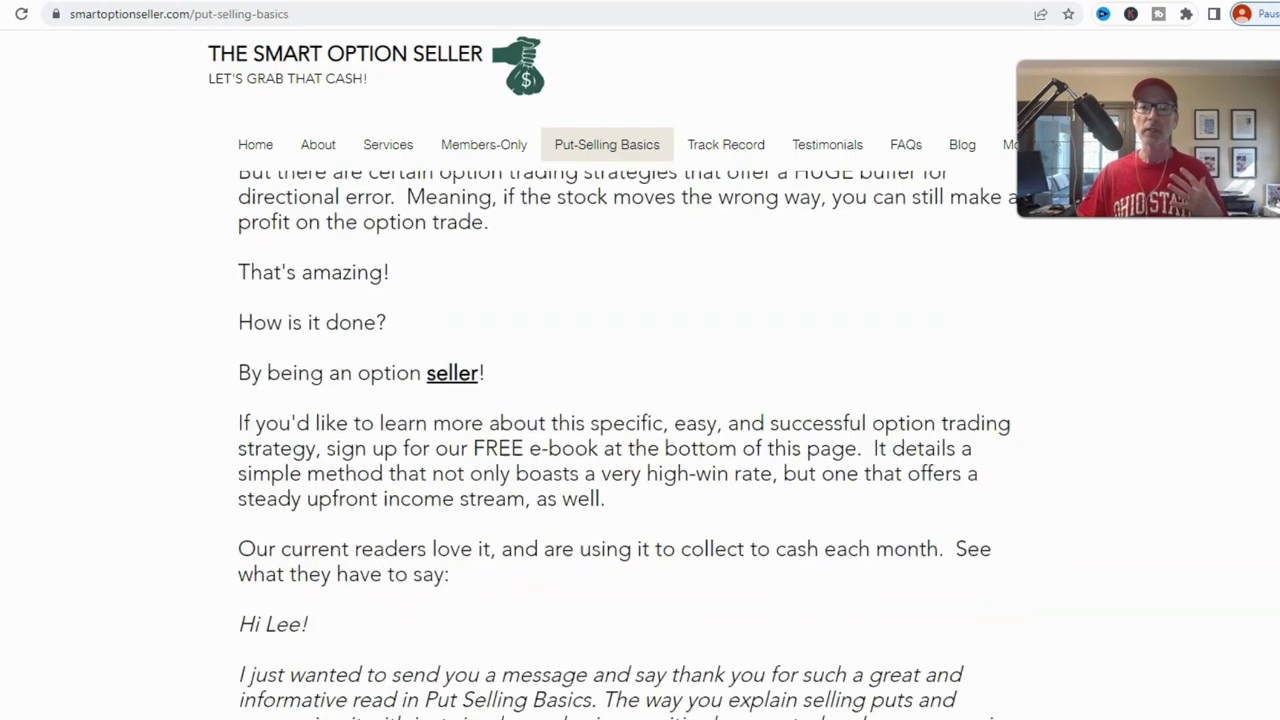
scroll(786, 572, "down", 12)
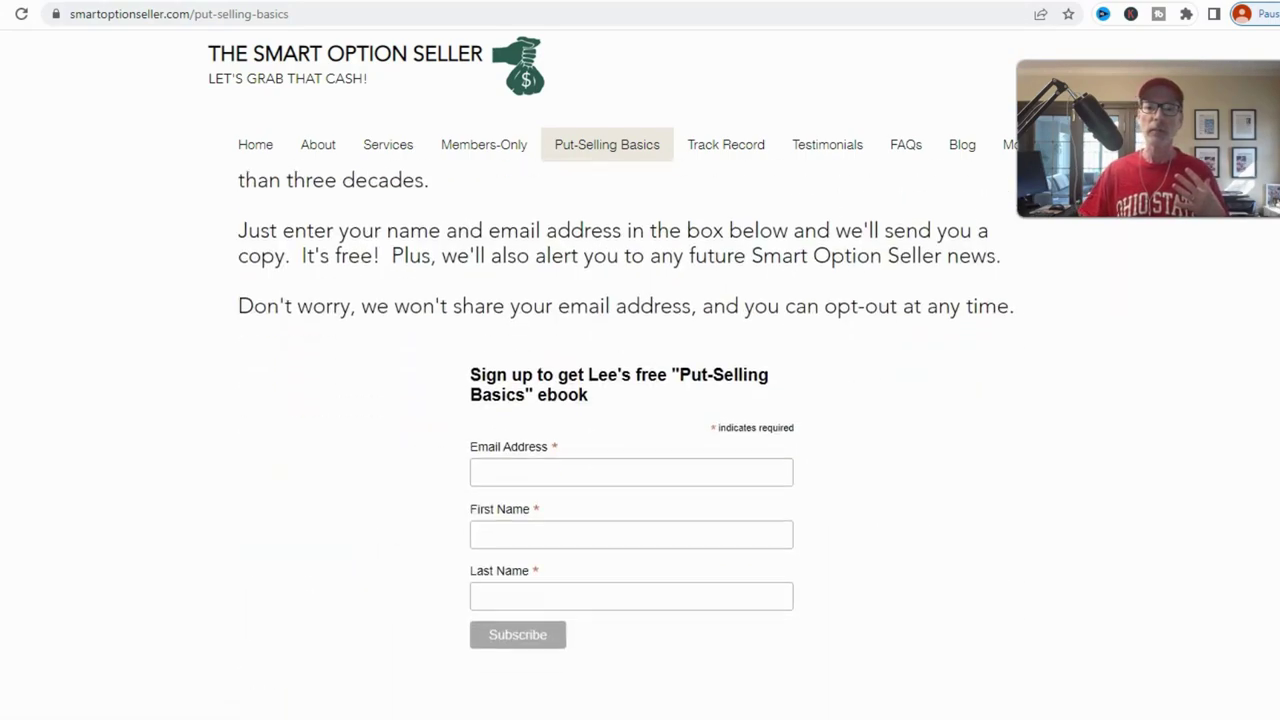